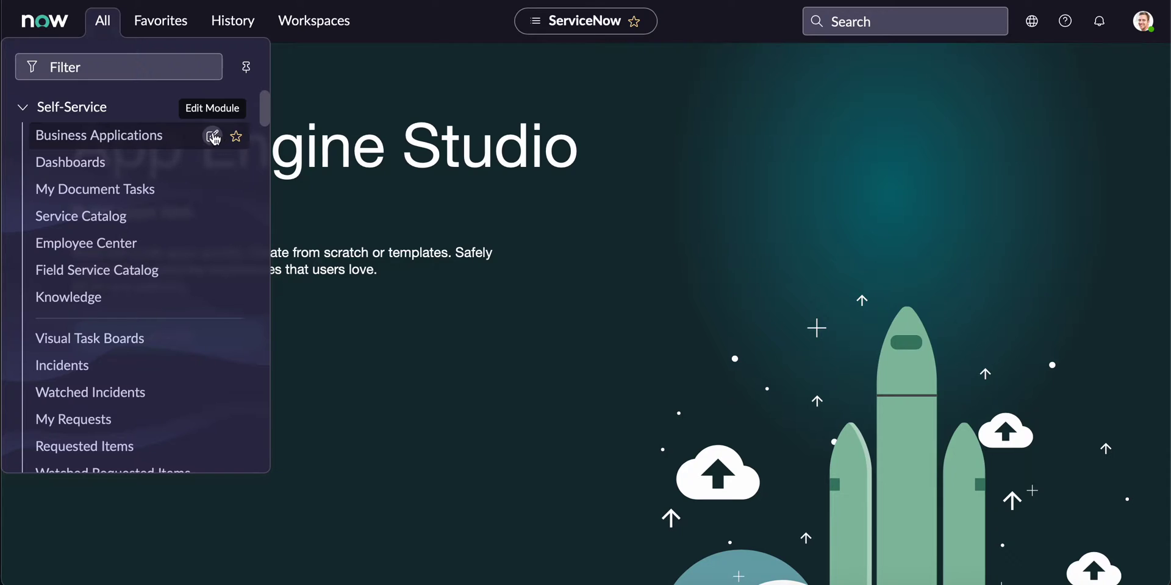
- Filter the application navigator by "application m" and open the Application Menus list
click(124, 66)
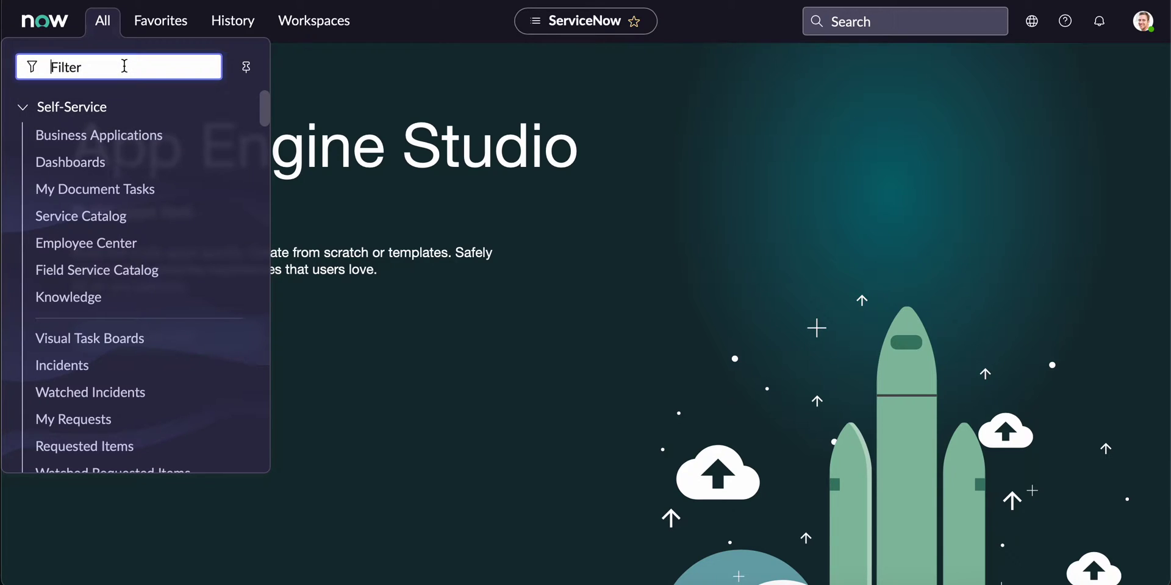
text(application m)
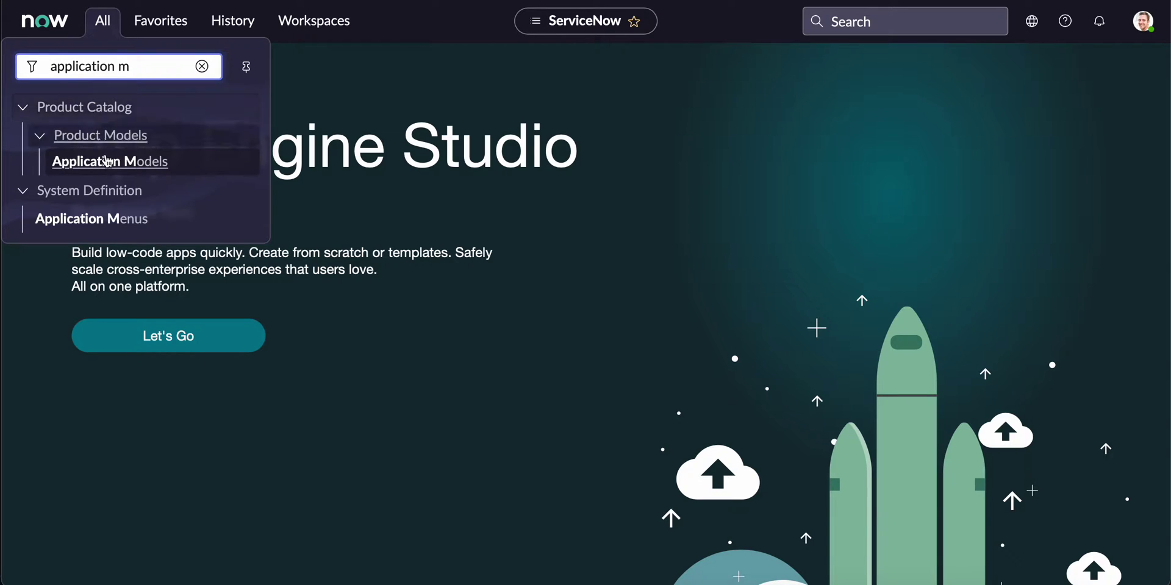
click(134, 221)
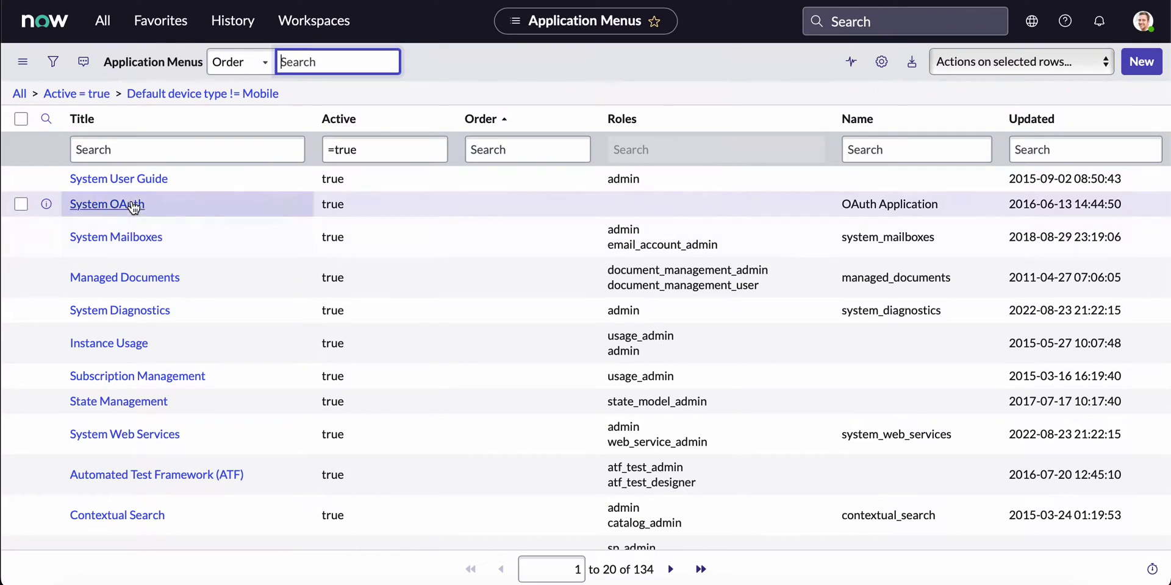
- Filter the application menus by the title "change" and open the Change menu record
click(114, 148)
text(chang)
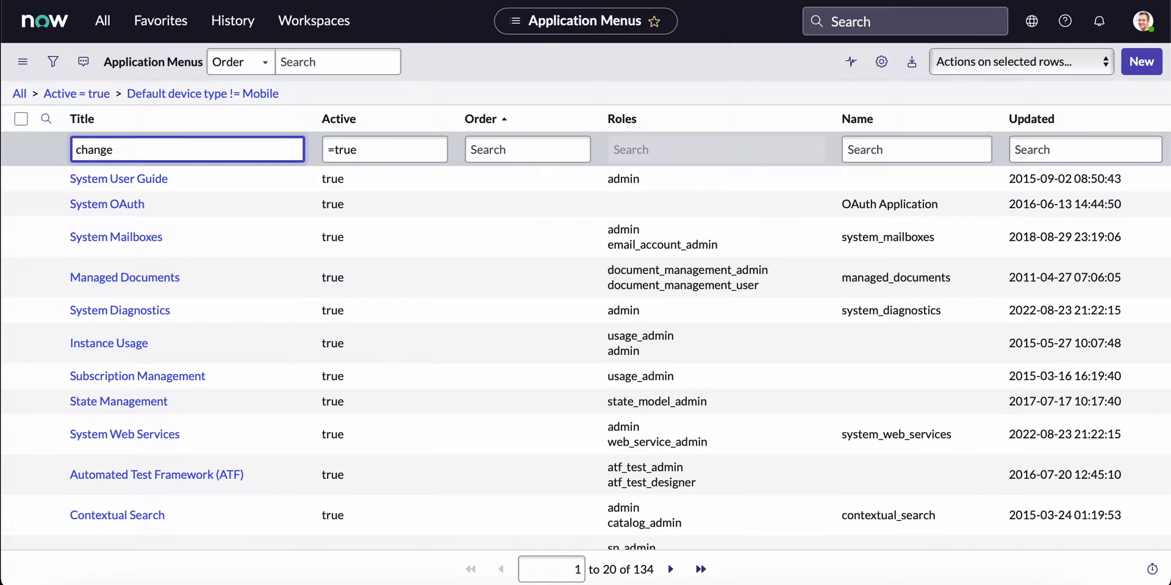
text(e)
key(Return)
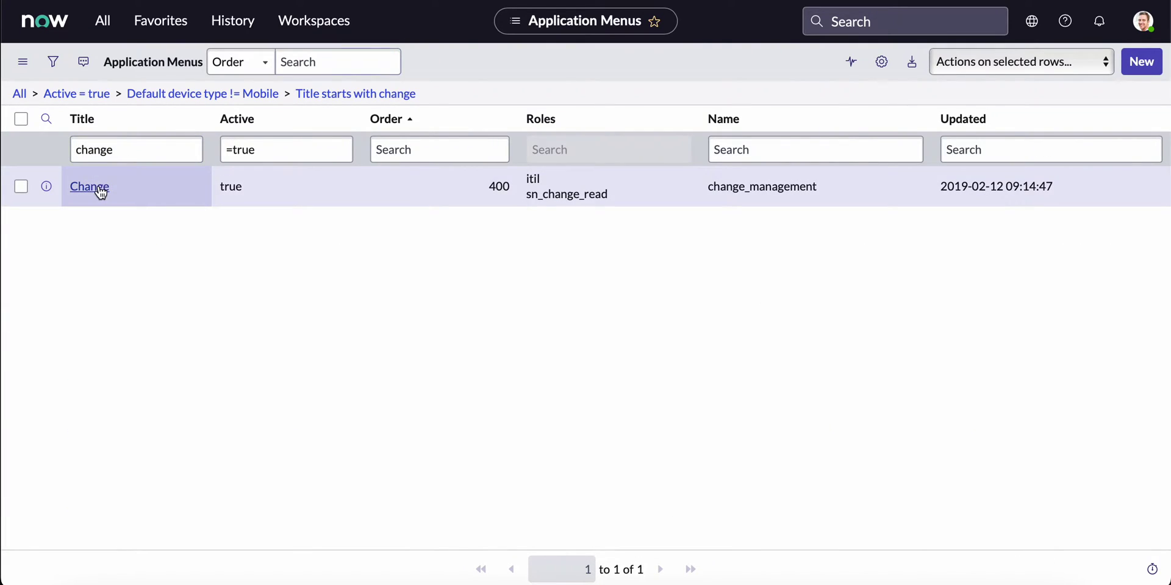
click(100, 191)
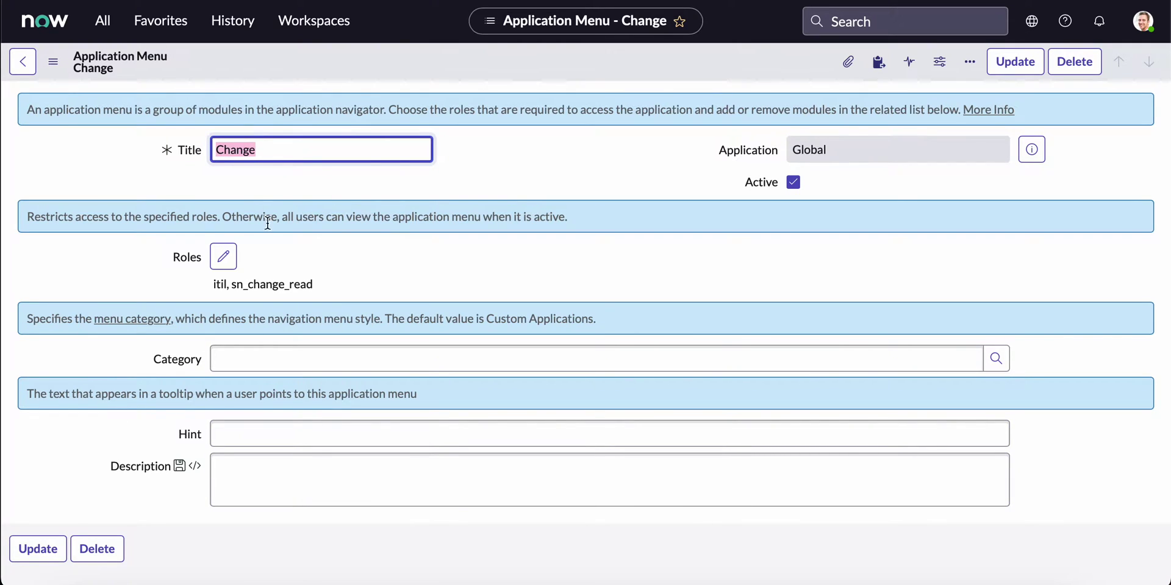
- Examine the Change menu's modules and compare them with the navigator entries filtered by "change"
scroll(173, 295, down, 6)
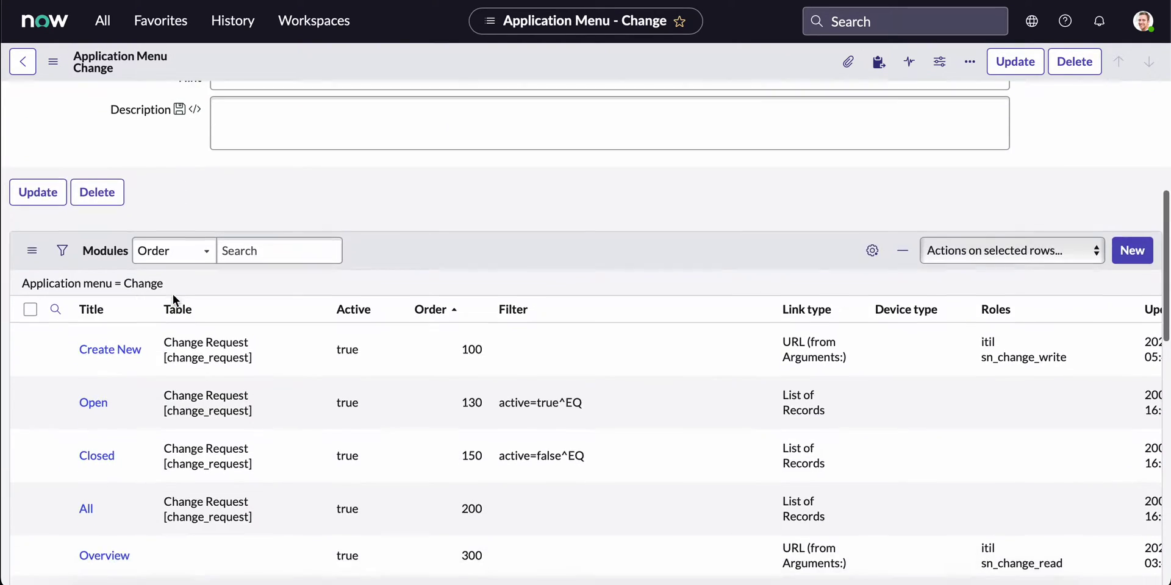
scroll(173, 294, down, 2)
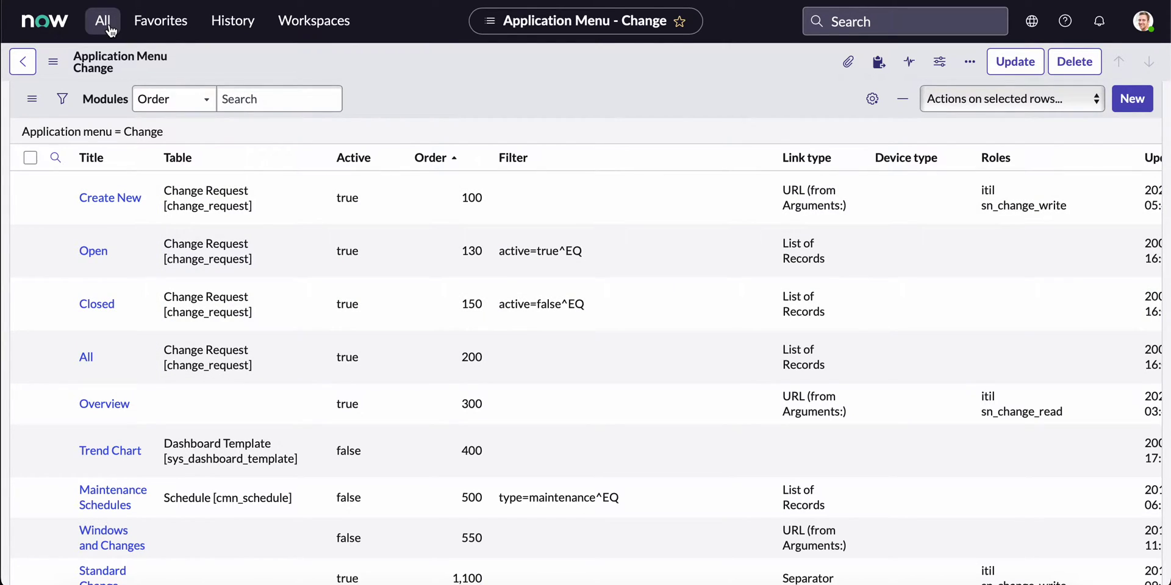
click(107, 23)
click(201, 67)
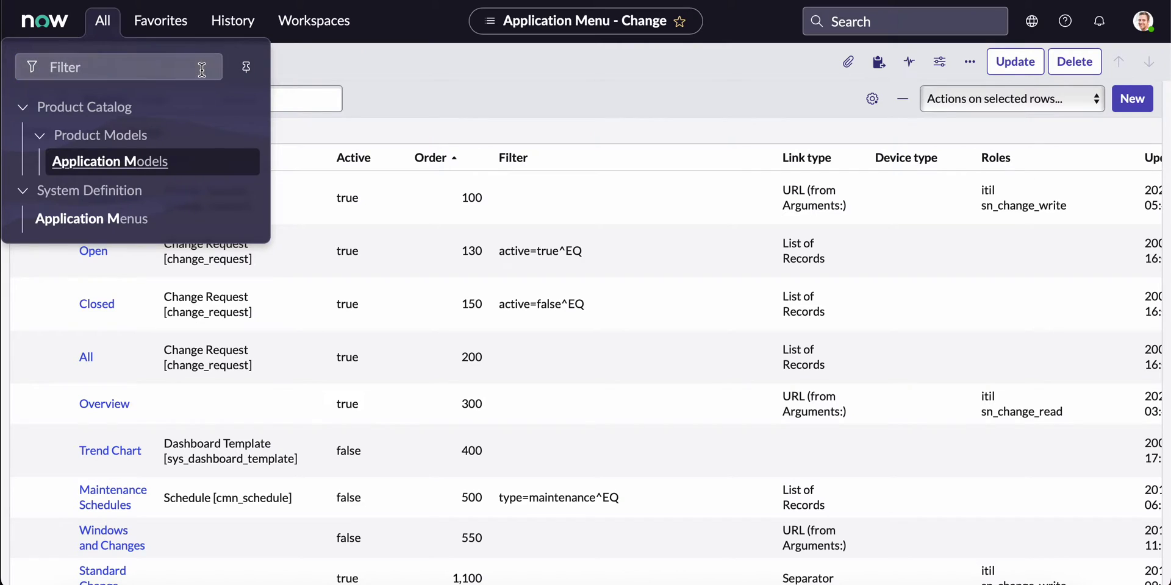
text(ch)
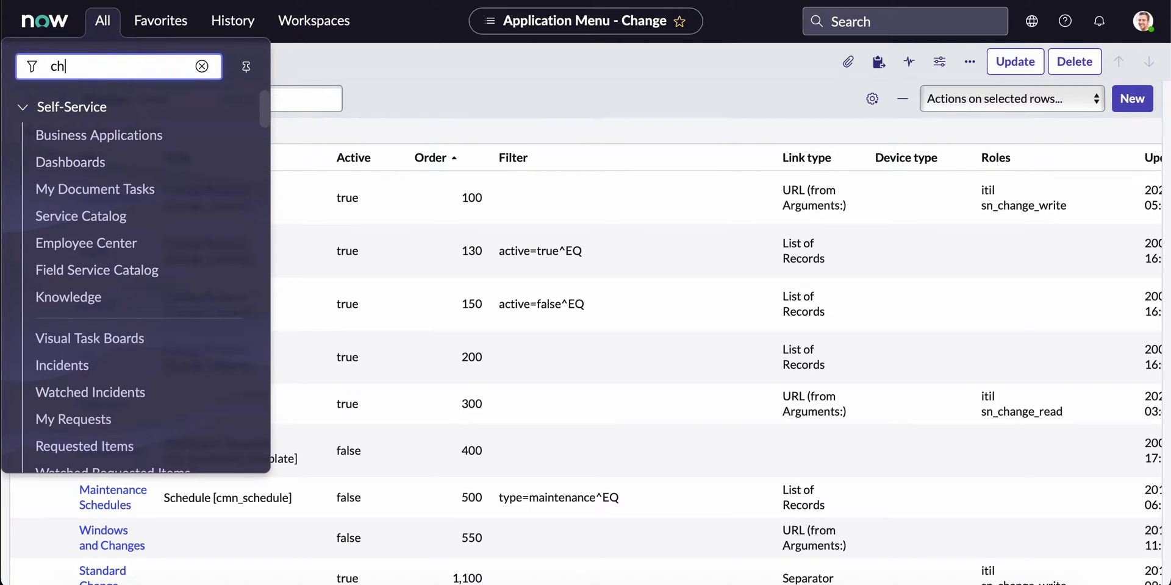
text(ange)
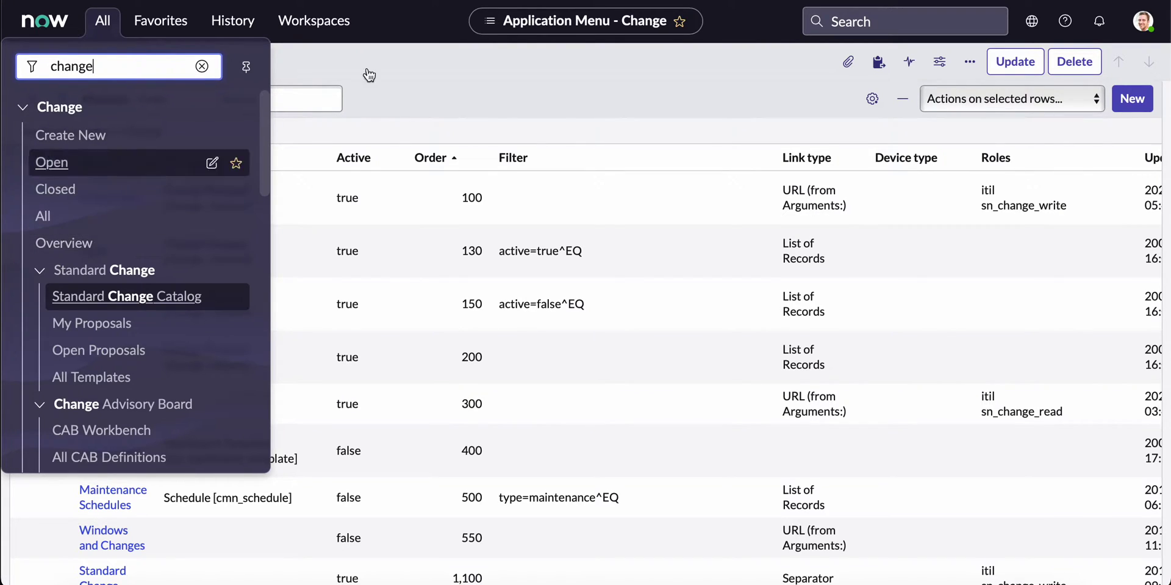
click(515, 96)
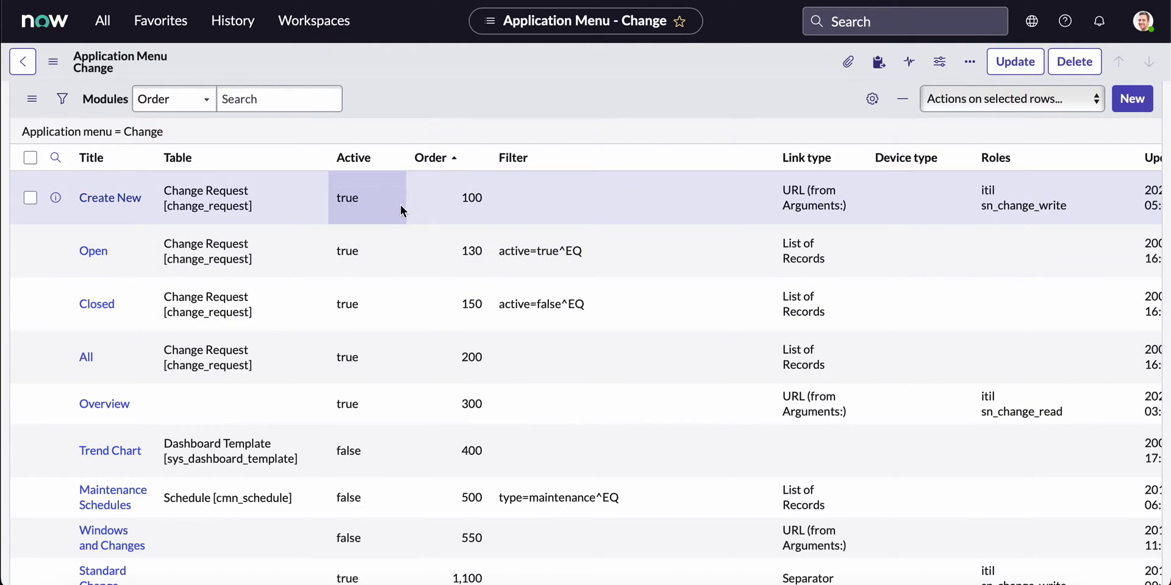
- Create a new module in the Change menu with the title "Changes assigned to me" and order 250
scroll(397, 230, up, 10)
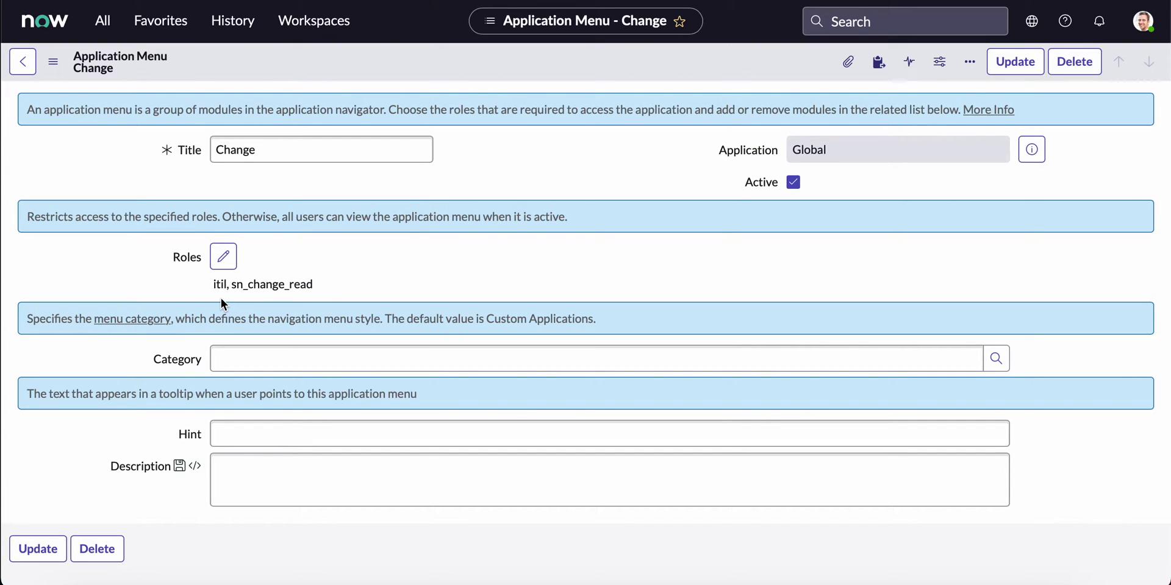
scroll(220, 298, down, 7)
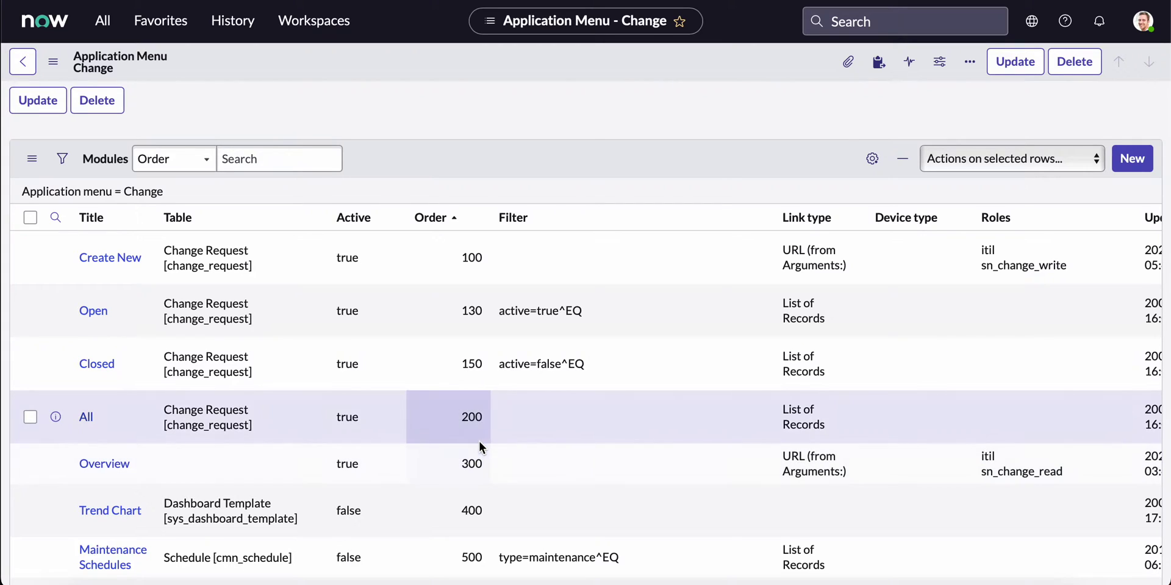
click(1130, 164)
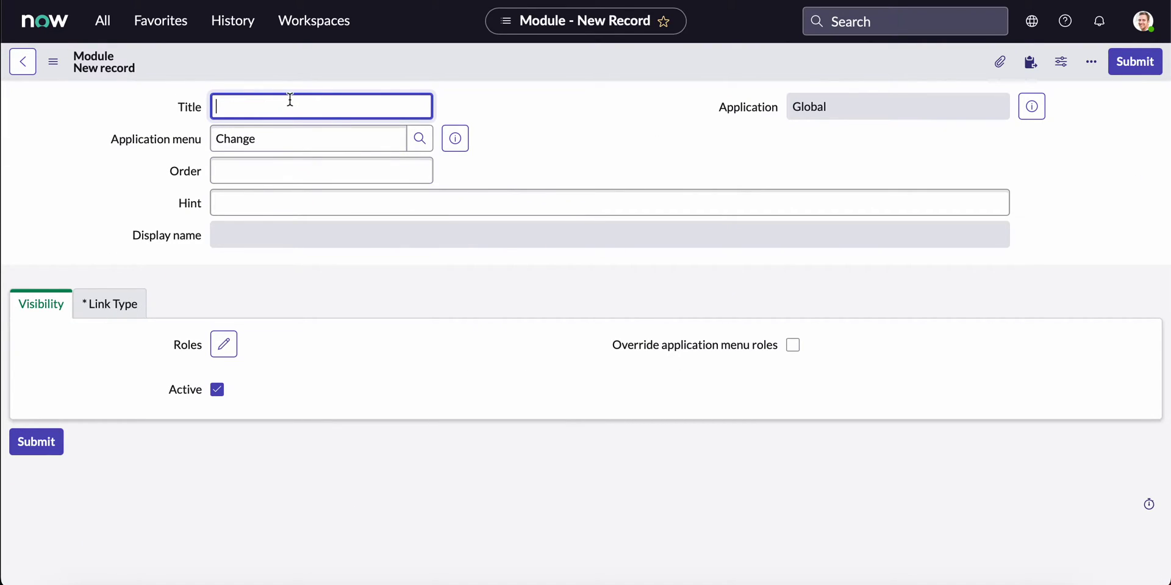
text(Changes assigned to me)
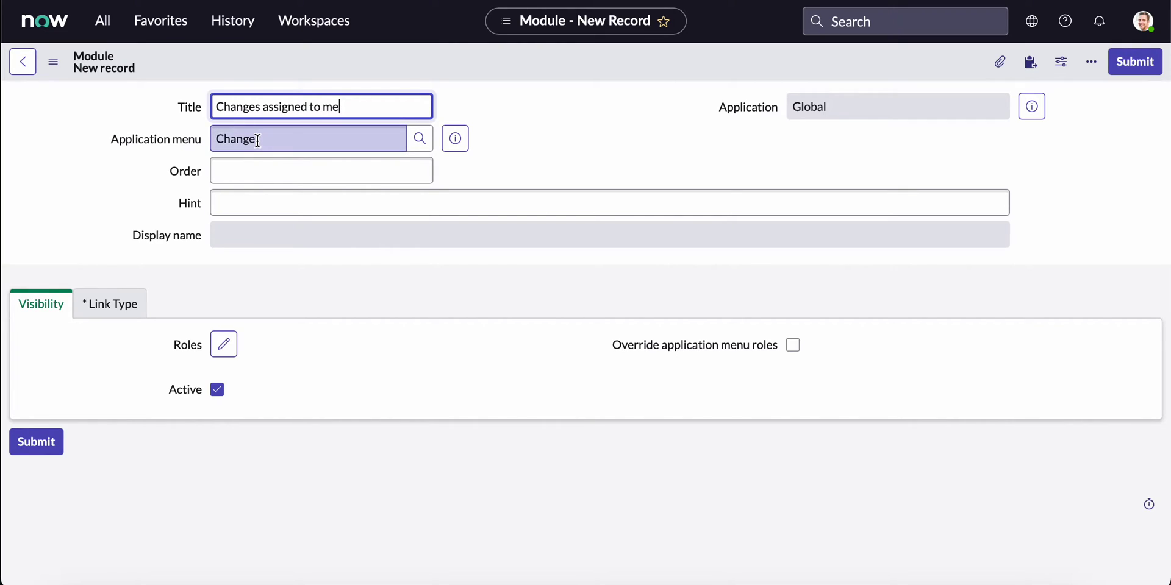
click(267, 172)
text(250)
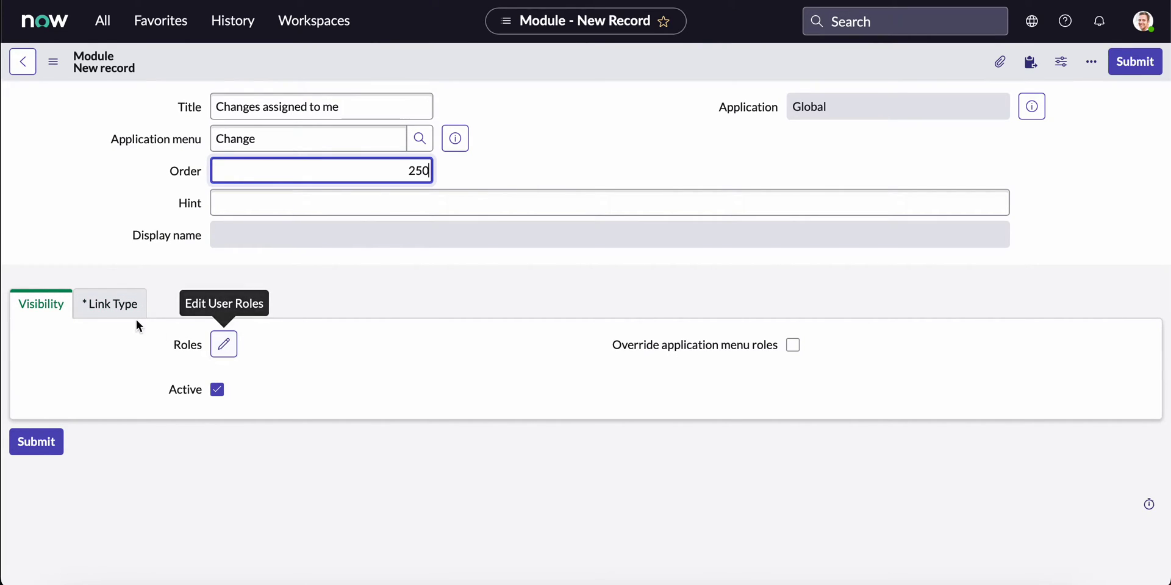
- Set the table of the module's List of Records link to Change Request [change_request]
click(112, 311)
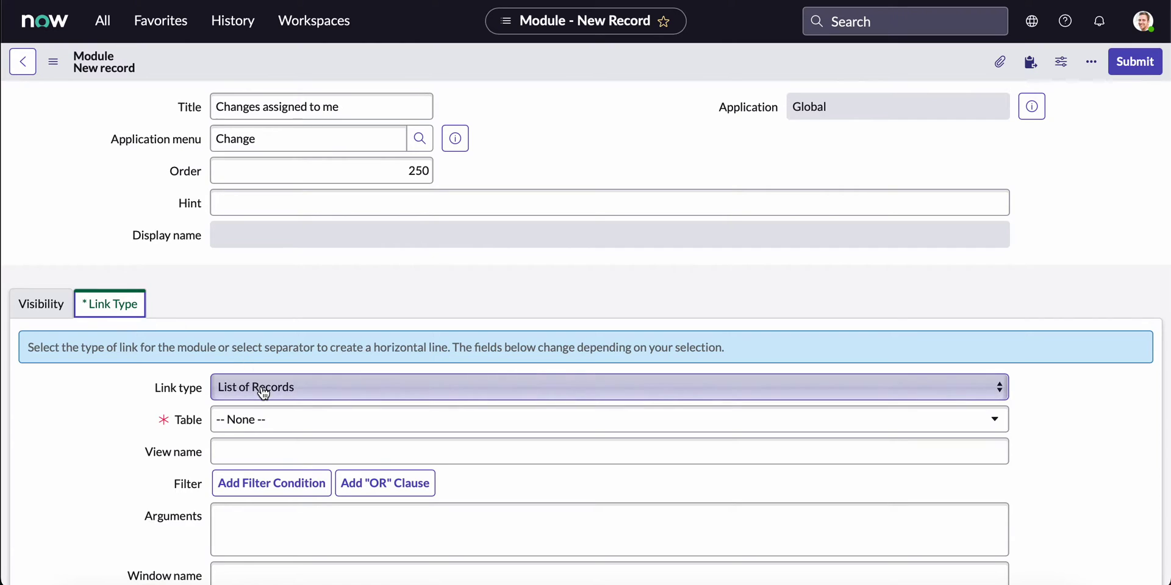
scroll(238, 341, down, 2)
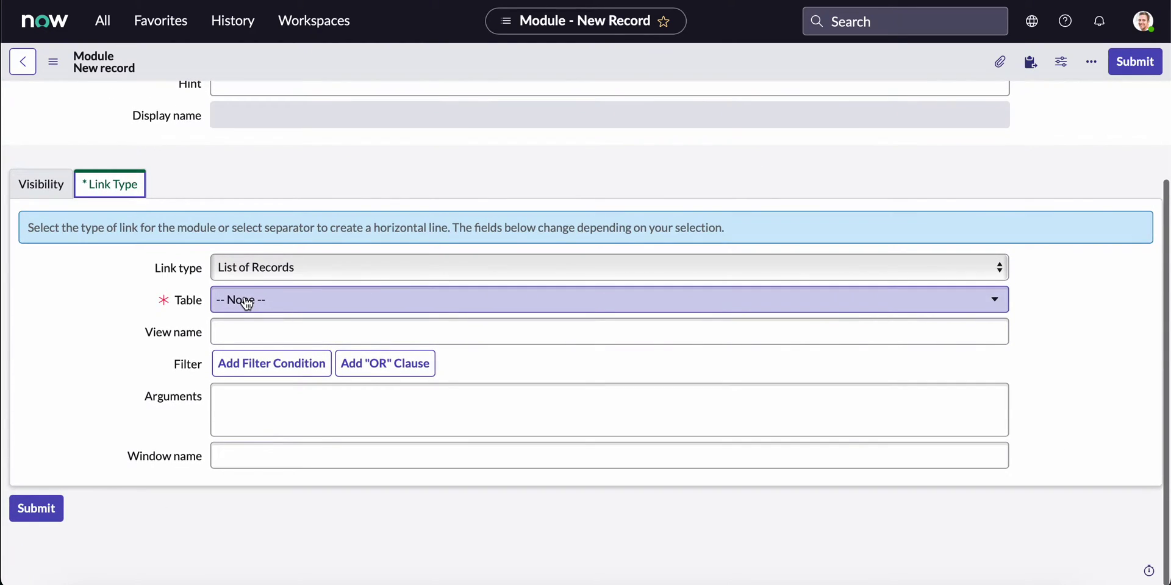
click(246, 300)
text(change)
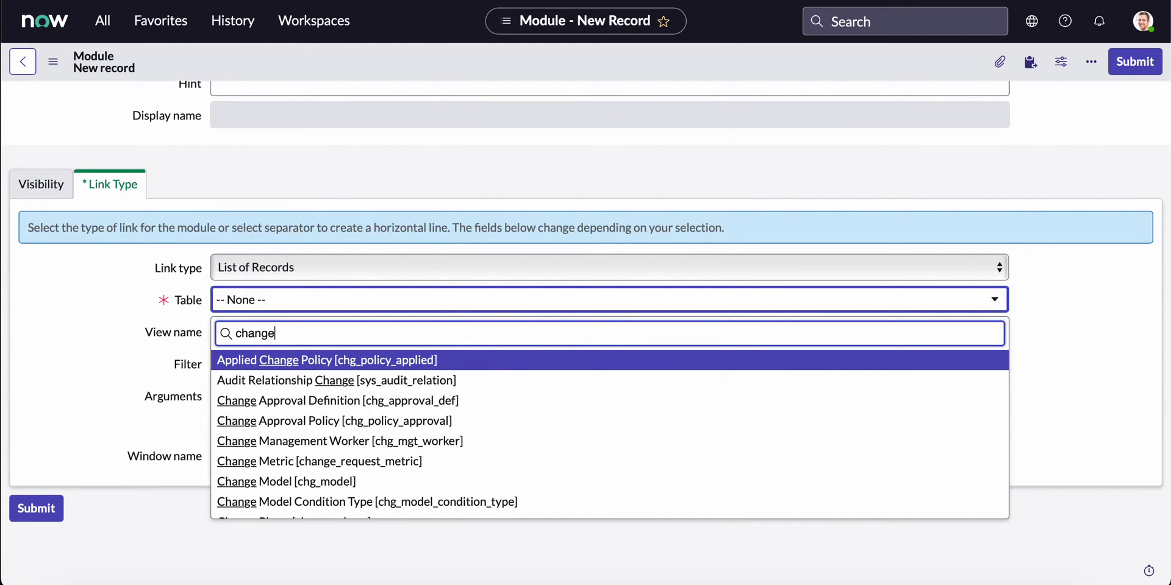
text( re)
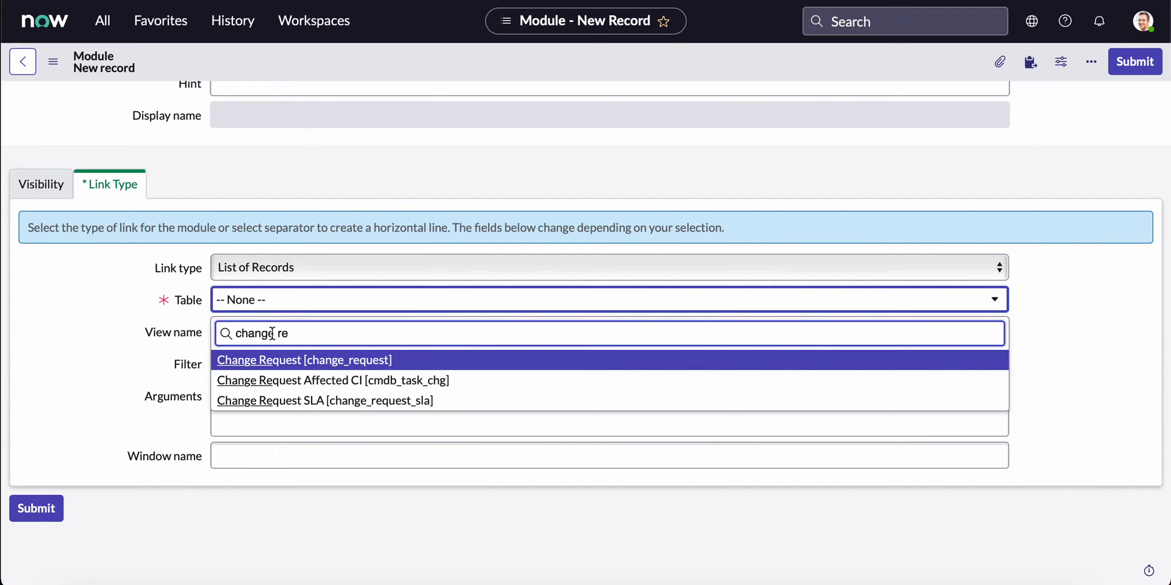
click(289, 362)
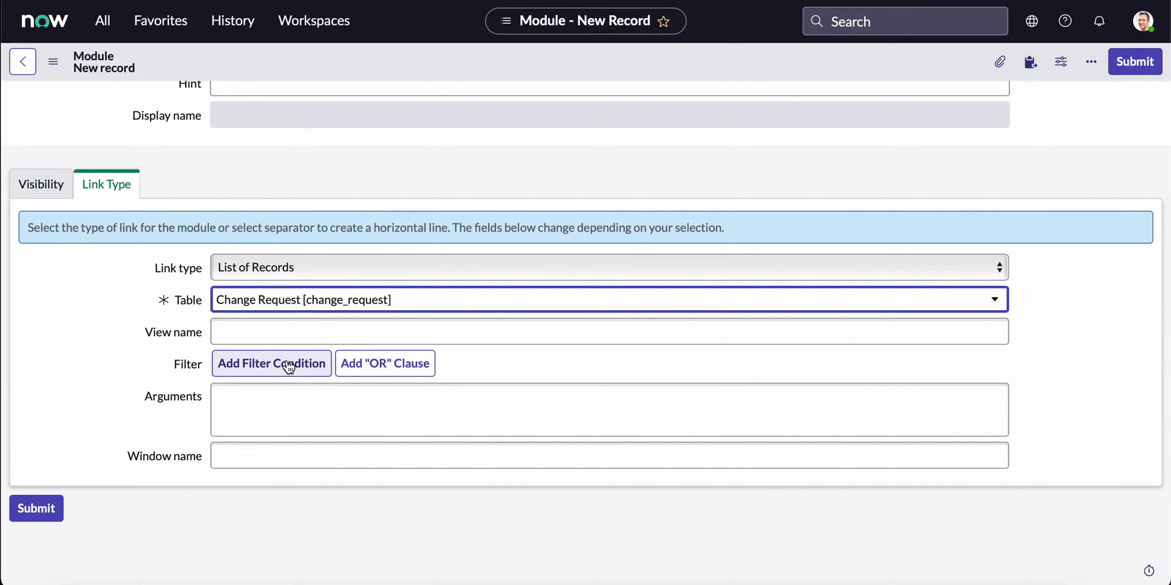
- Add a filter condition to the module: Assigned to is (dynamic) Me
click(288, 367)
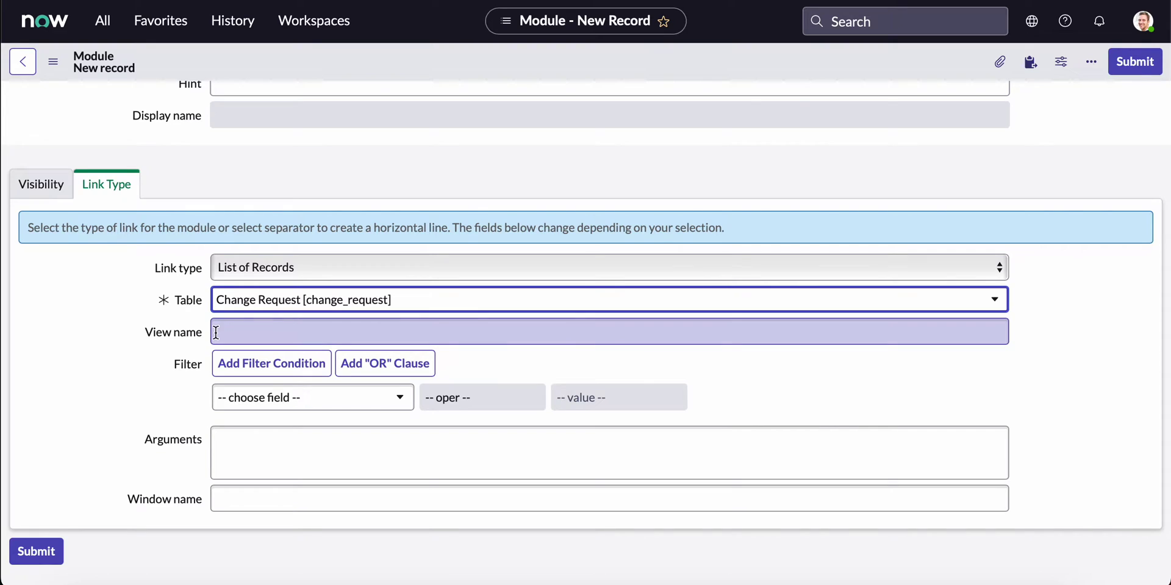
click(280, 398)
text(a)
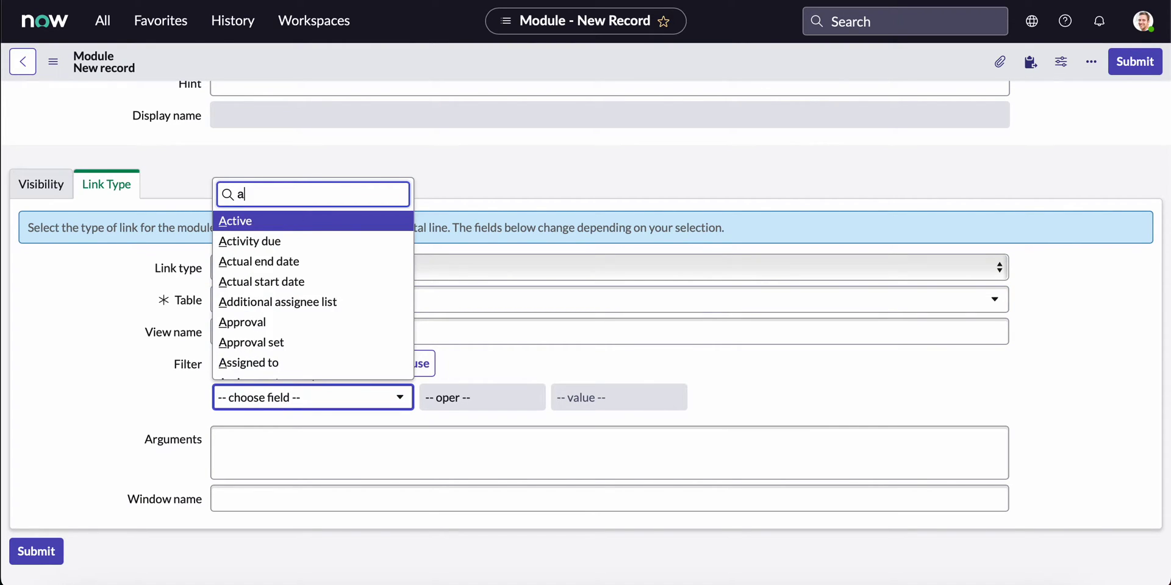
text(ssi)
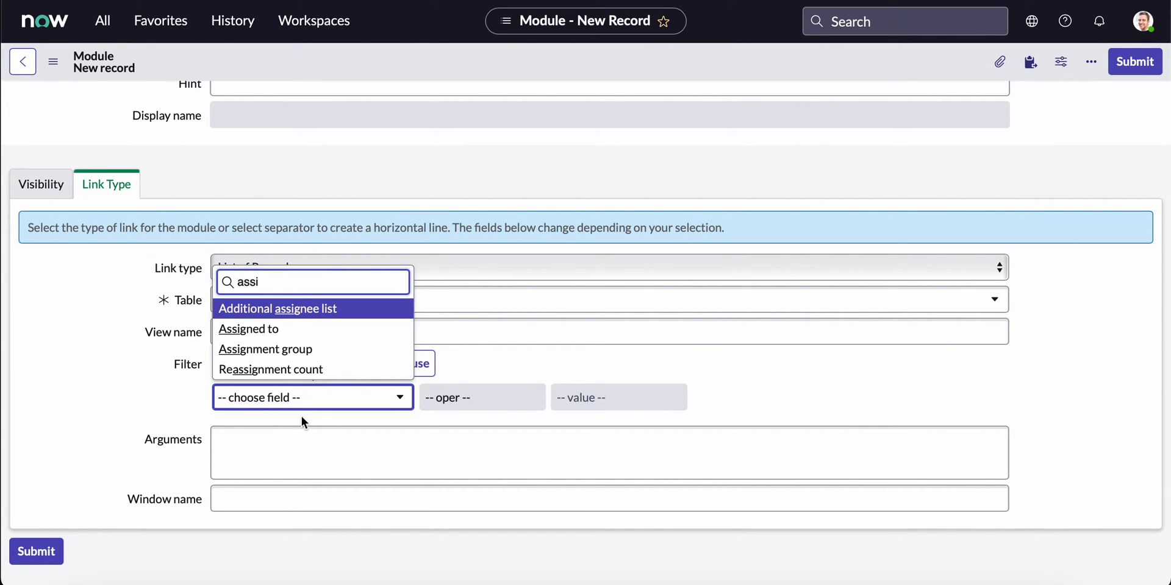
click(289, 329)
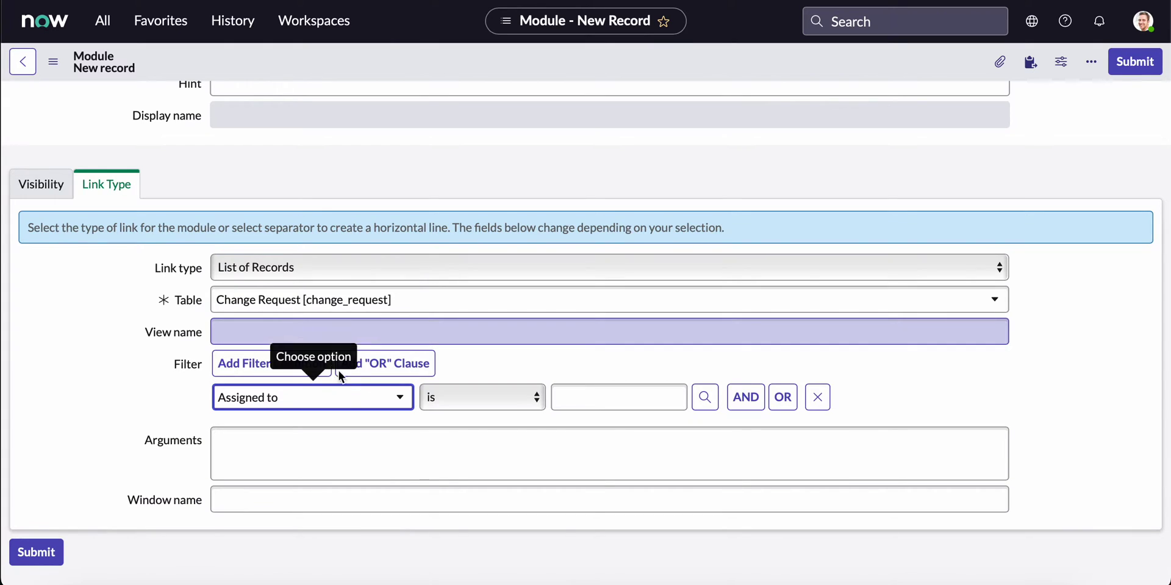
click(509, 405)
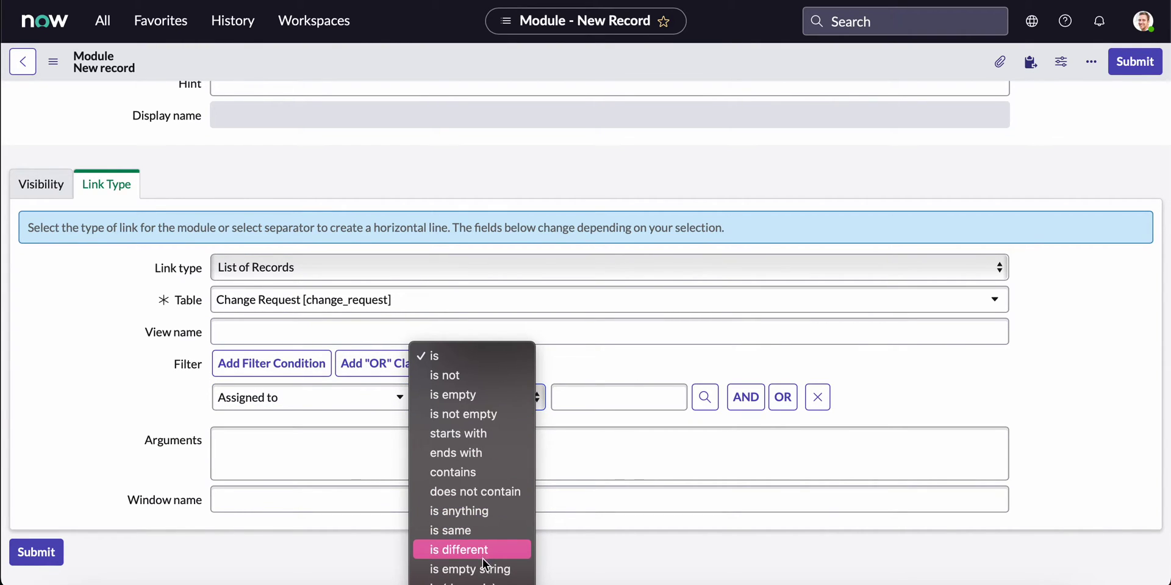
click(481, 579)
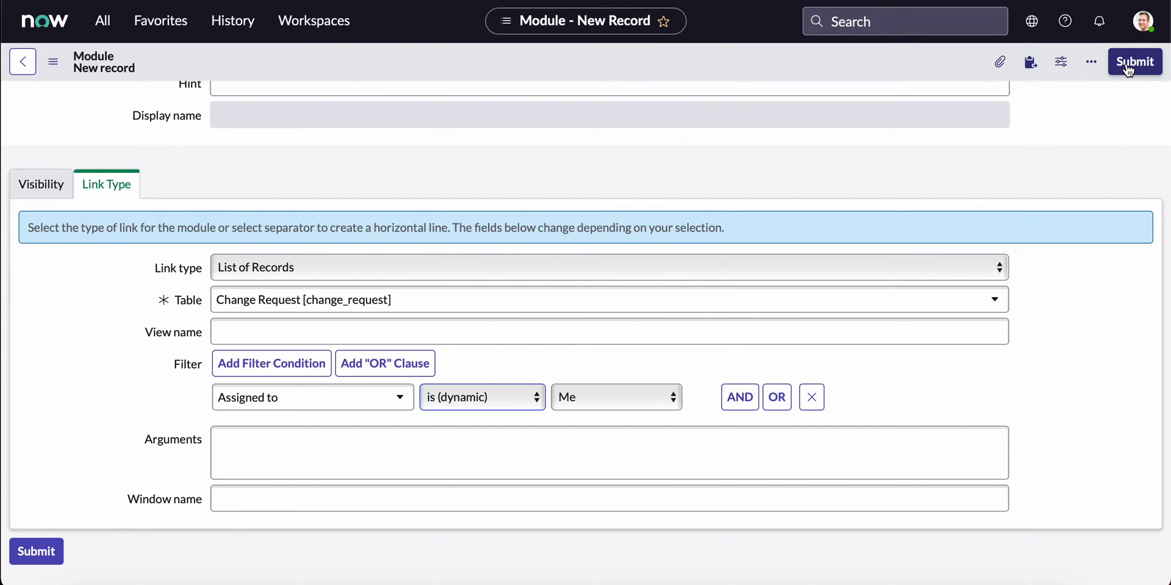
- Review the new module's visibility and link type settings and submit the record
click(53, 189)
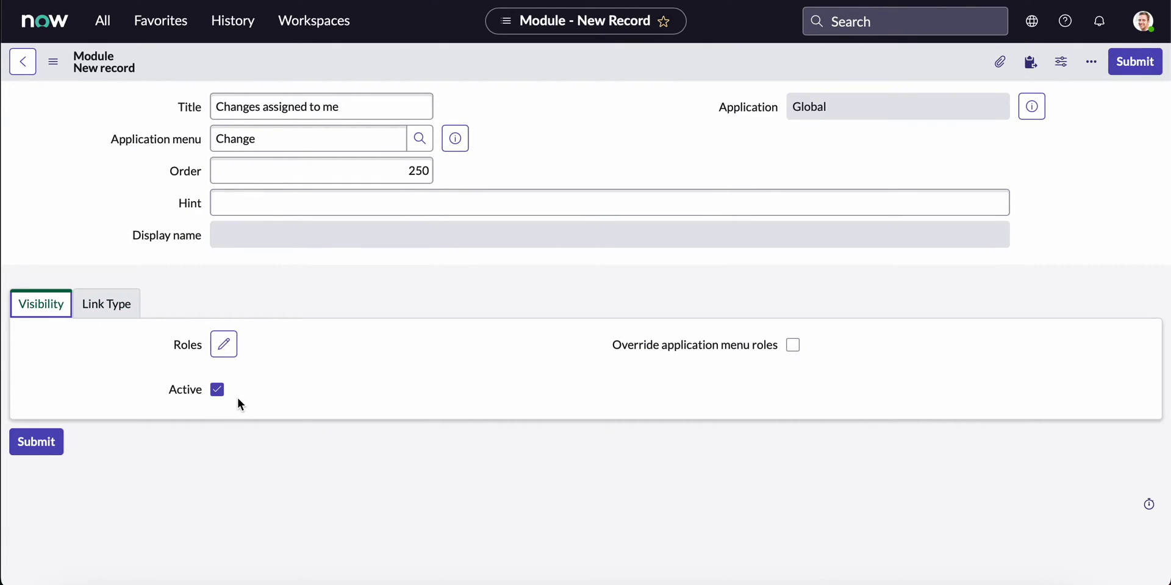
click(97, 307)
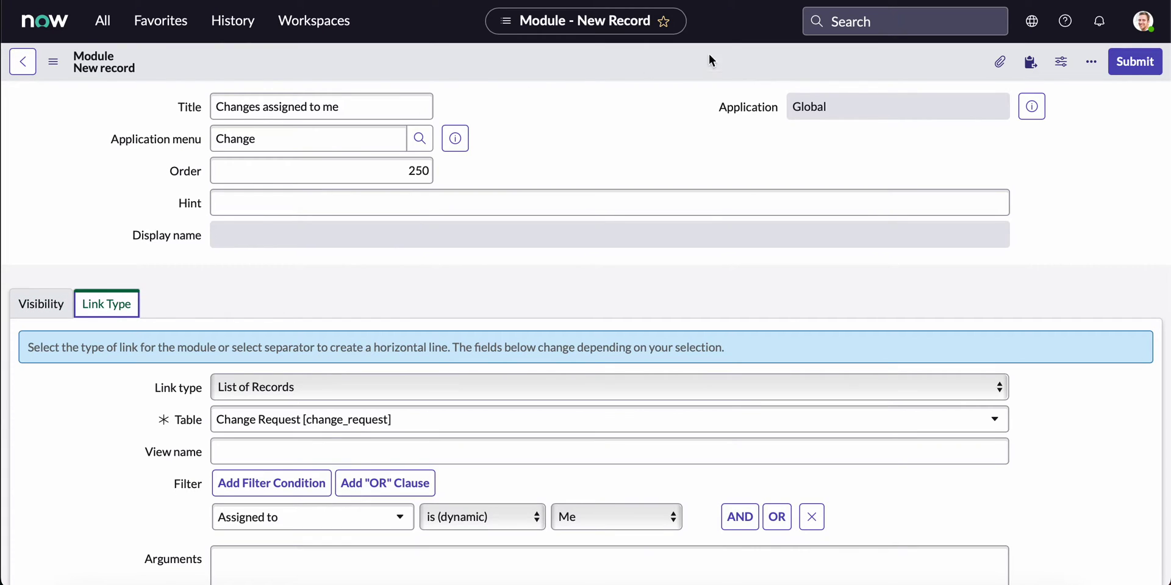
click(1134, 63)
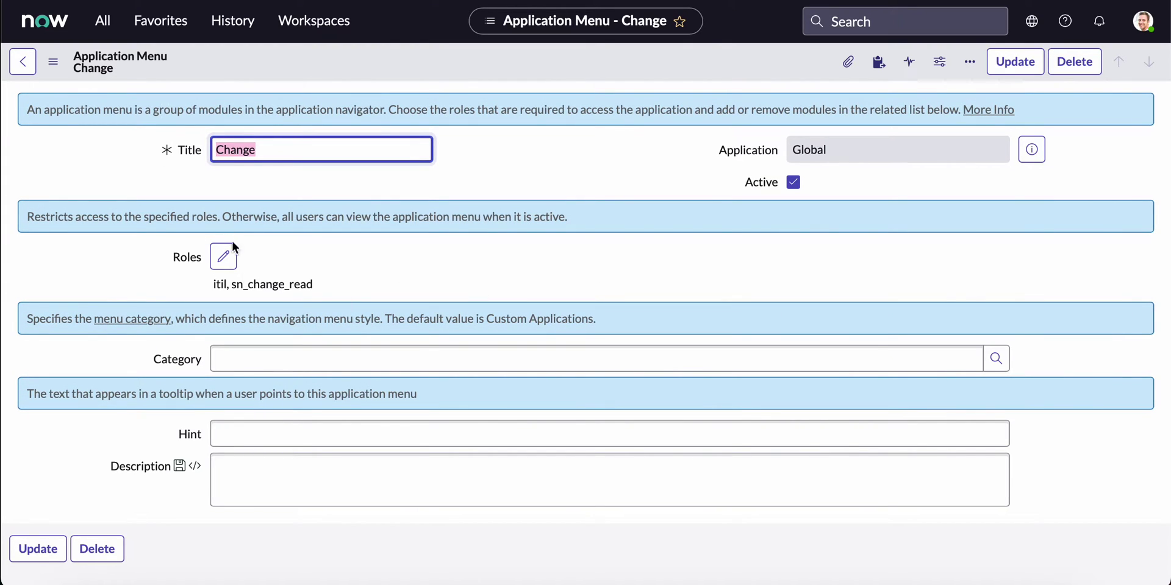
- Check the new module in the menu's module list, reload the page and filter the navigator for "change"
scroll(311, 312, down, 3)
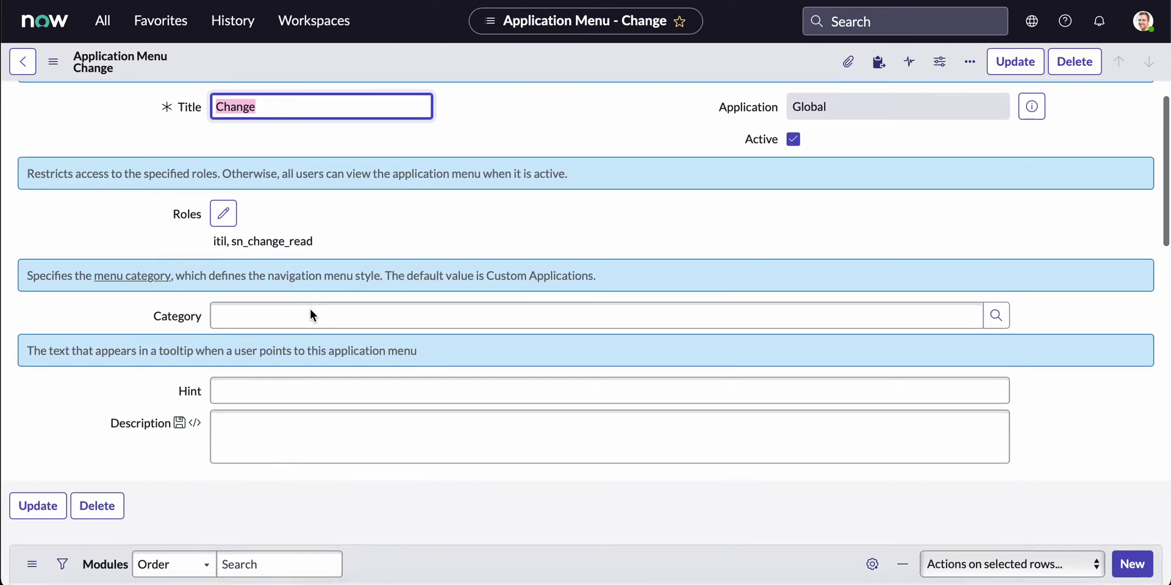
scroll(310, 310, down, 6)
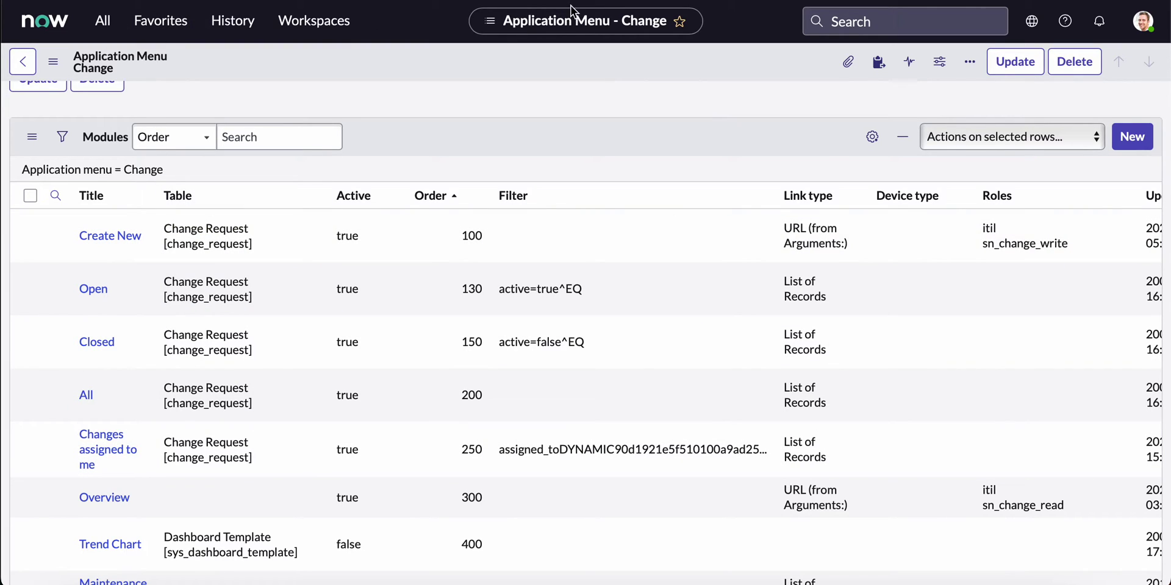
key(super+r)
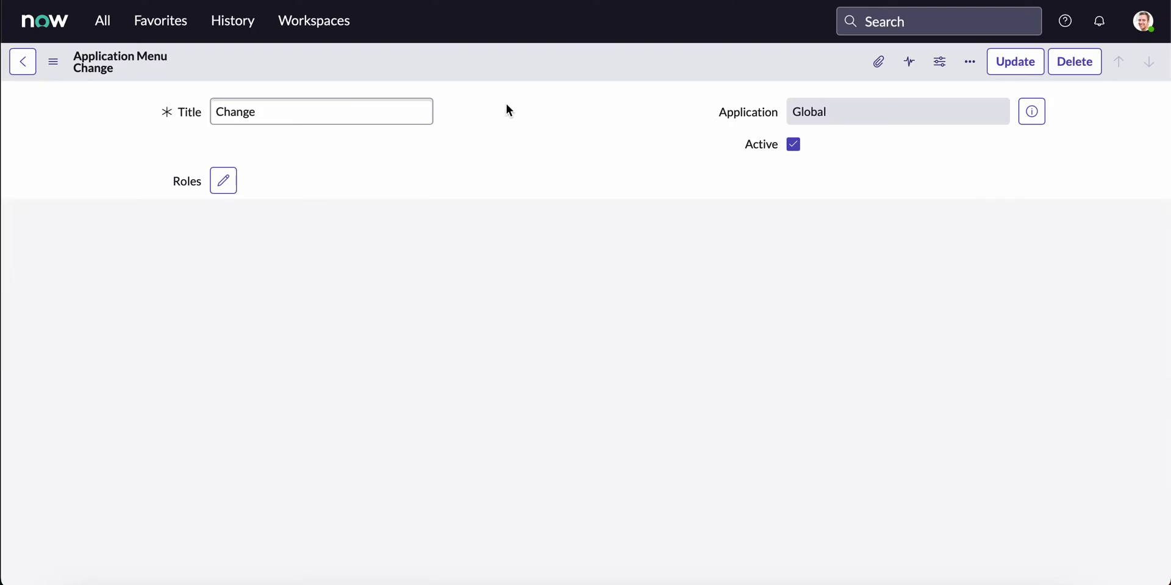
click(106, 23)
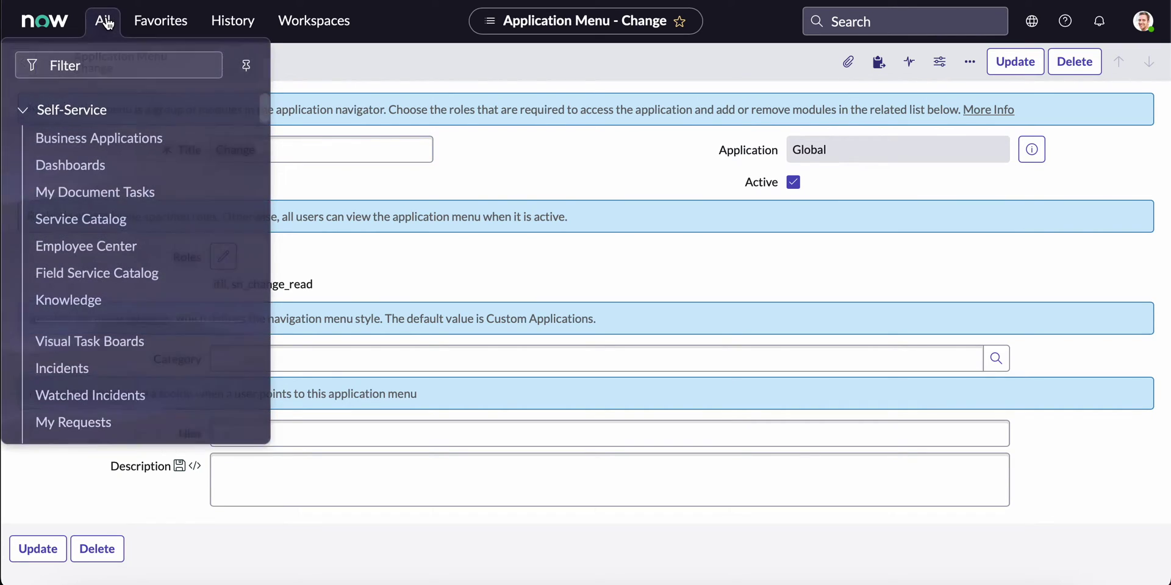
text(change)
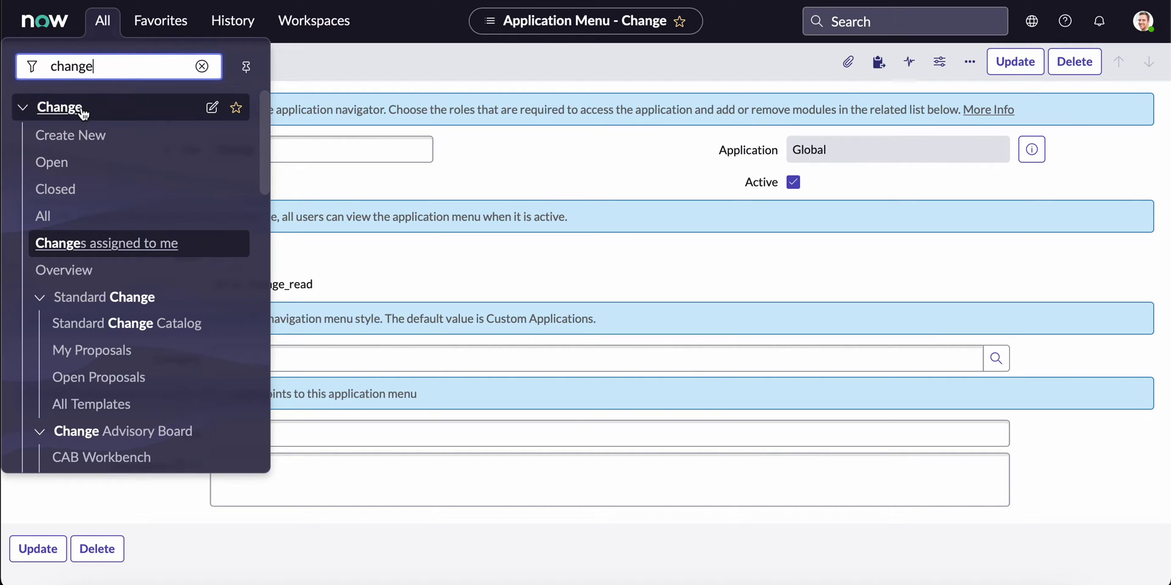
- Open the Change application menu for editing and set the "Changes assigned to me" module's order to 140
click(213, 109)
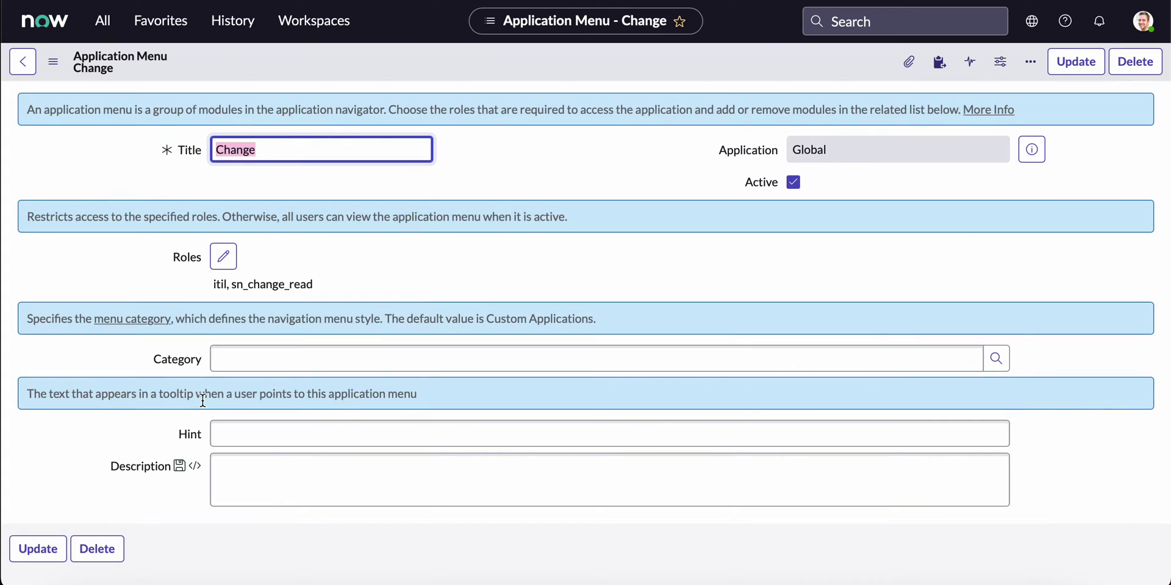
scroll(253, 254, down, 3)
scroll(253, 254, down, 5)
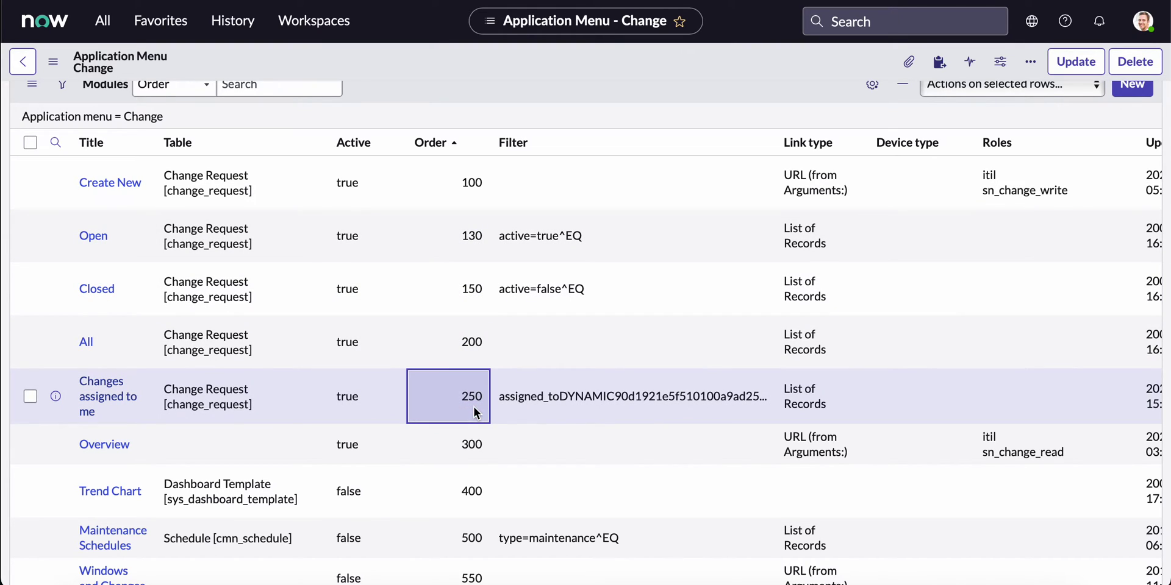
double_click(474, 407)
text(140)
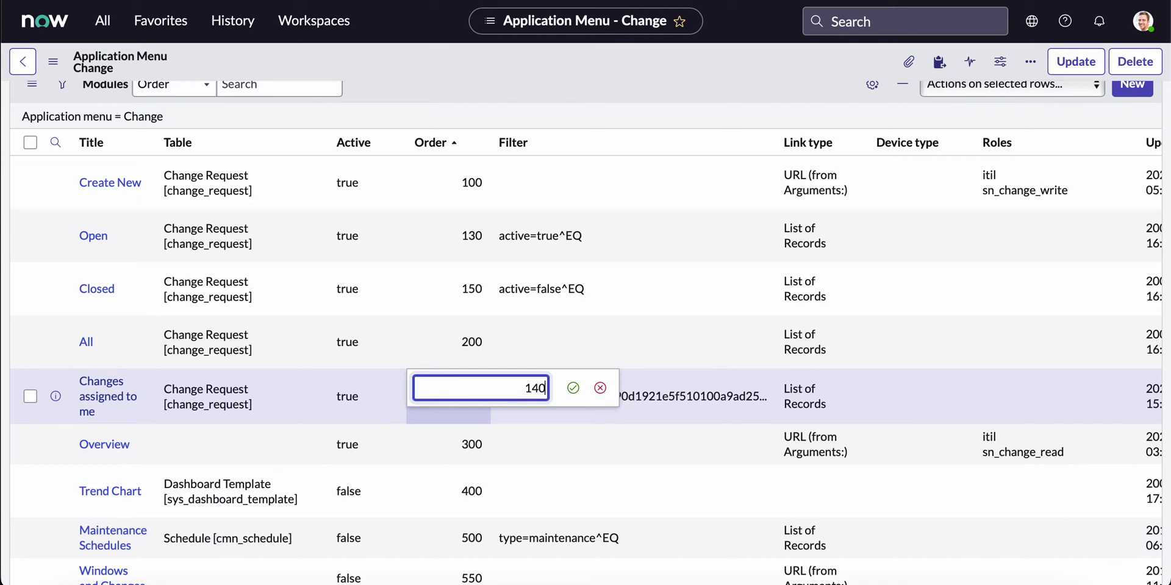
click(573, 391)
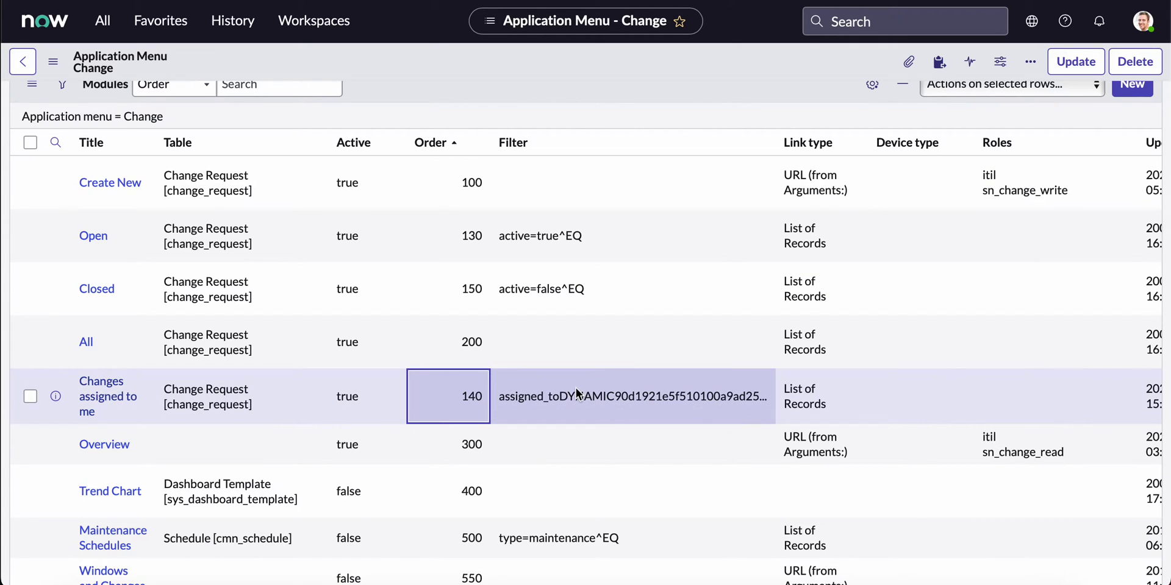
- Reload the page and check the position of "Changes assigned to me" by filtering the navigator for "change"
click(814, 0)
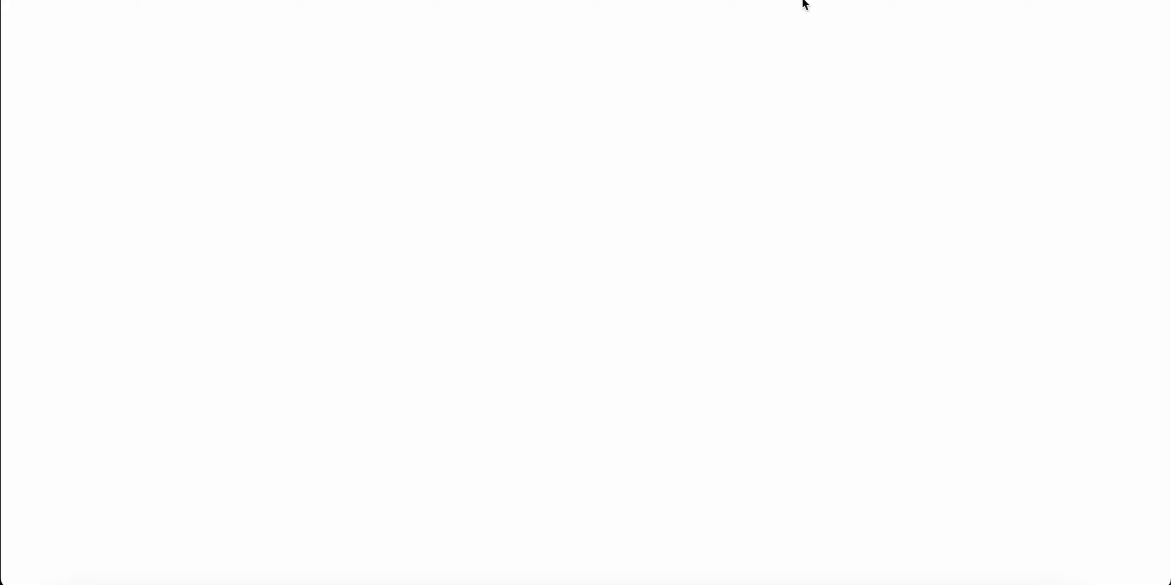
scroll(570, 401, down, 9)
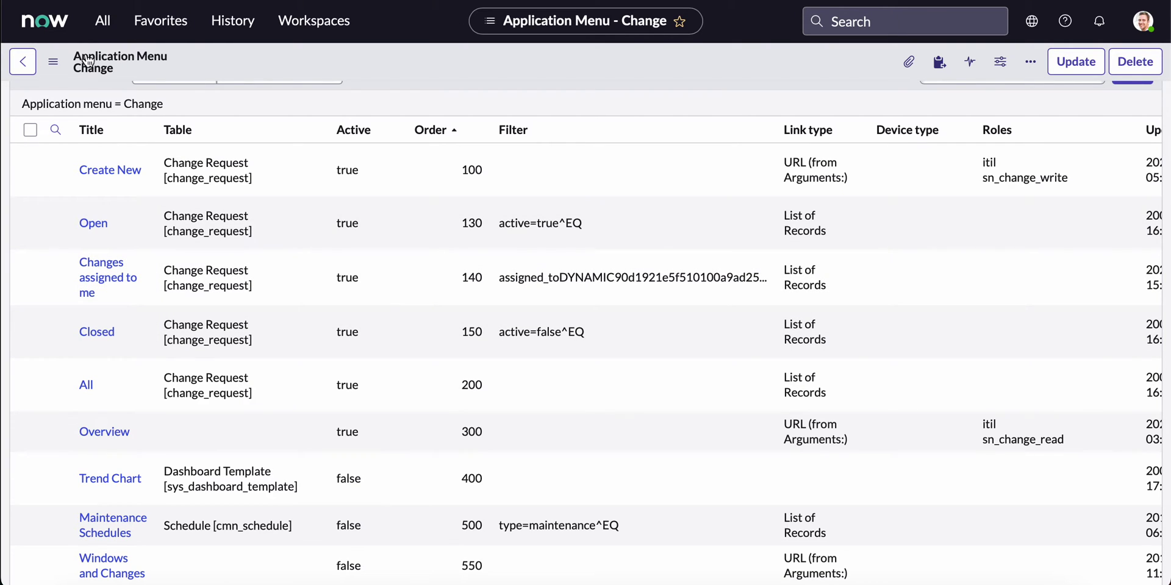
click(105, 25)
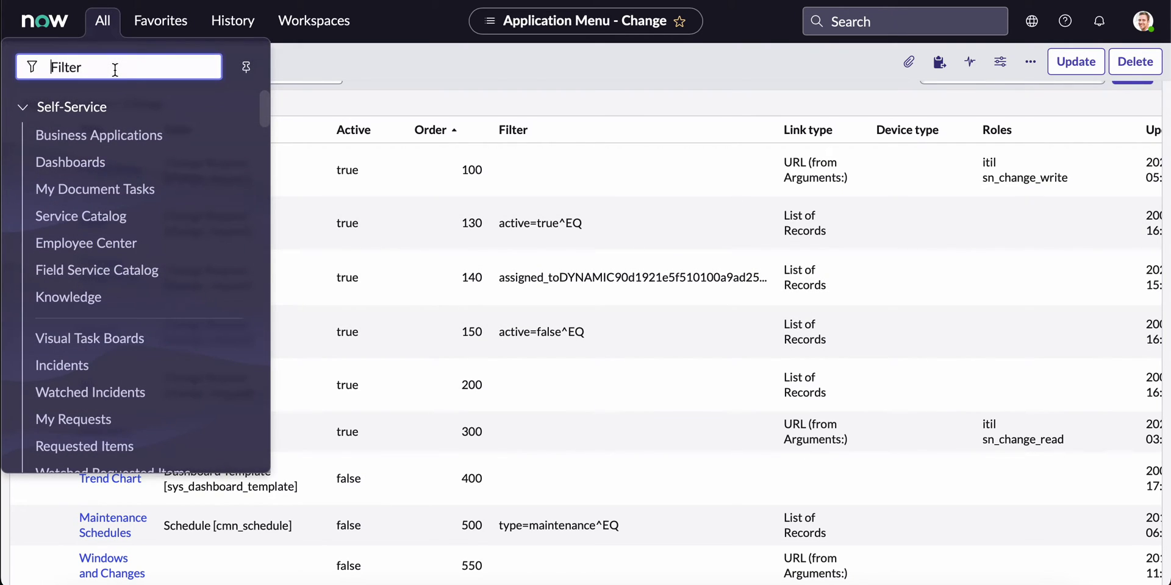
text(change)
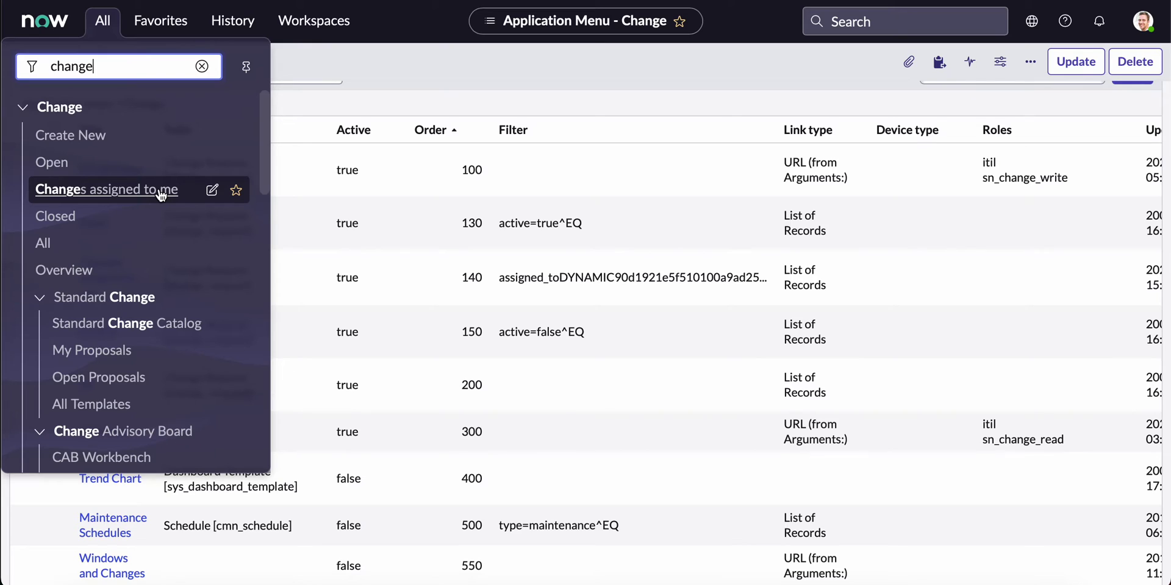
click(514, 63)
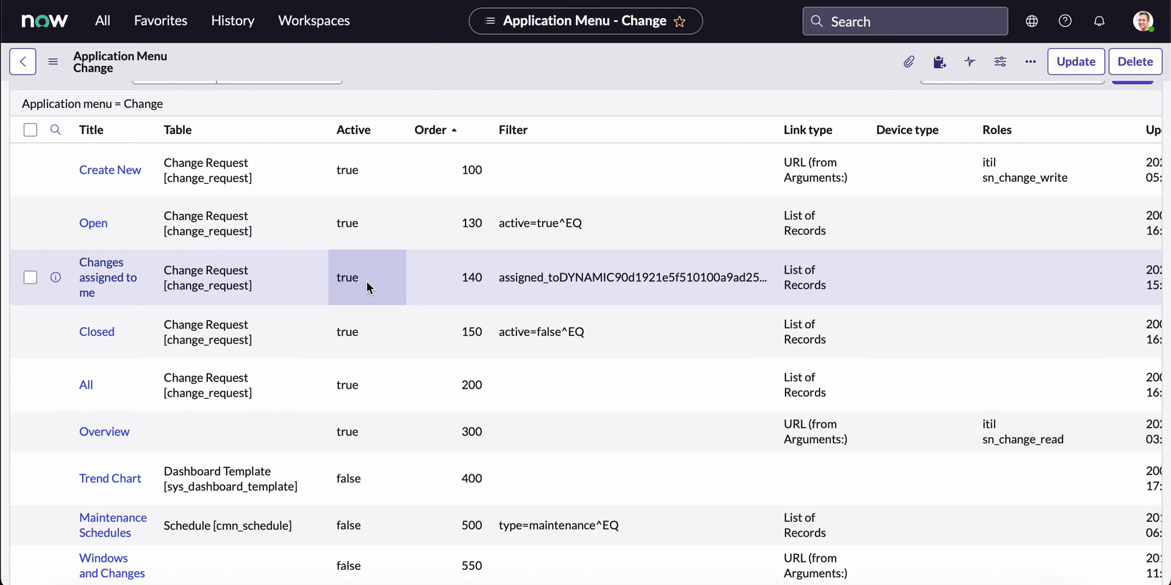
- Set the Active value of the "Changes assigned to me" module to false and save it
double_click(367, 281)
click(364, 276)
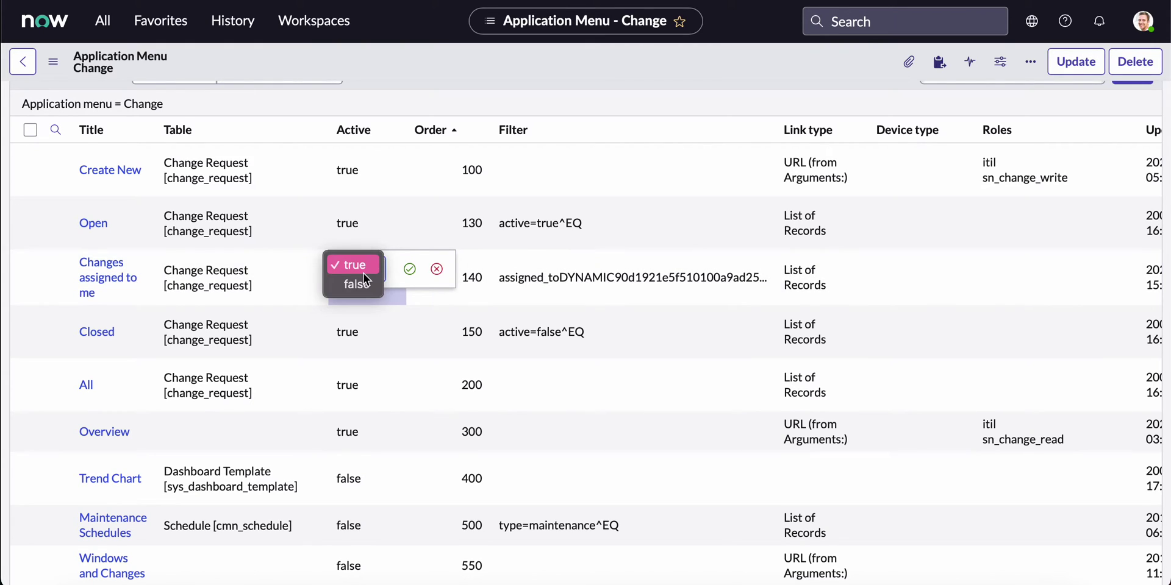
click(364, 285)
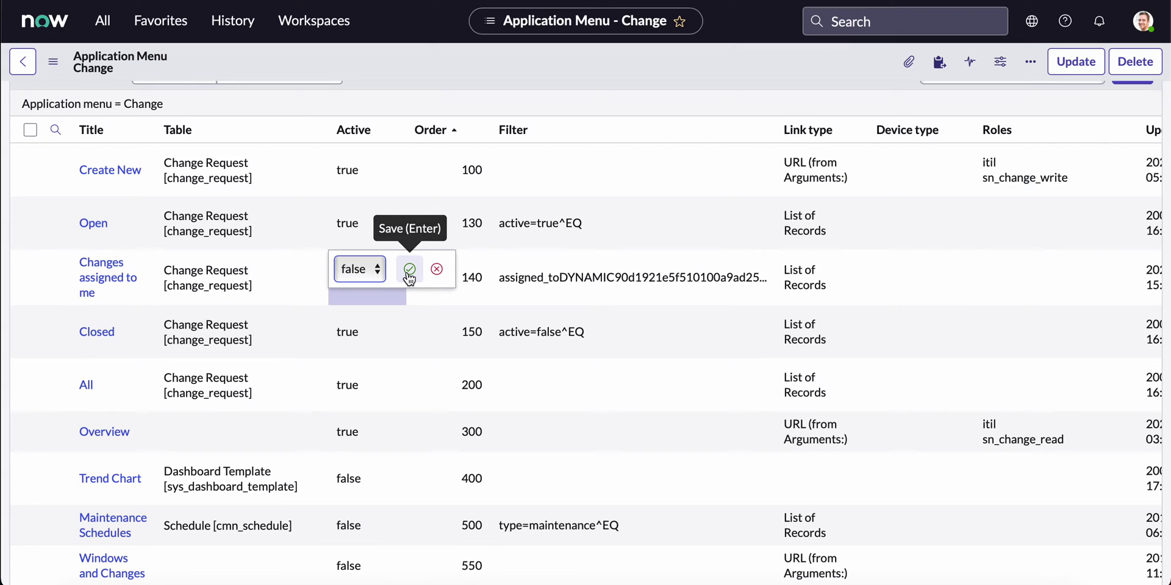
click(410, 274)
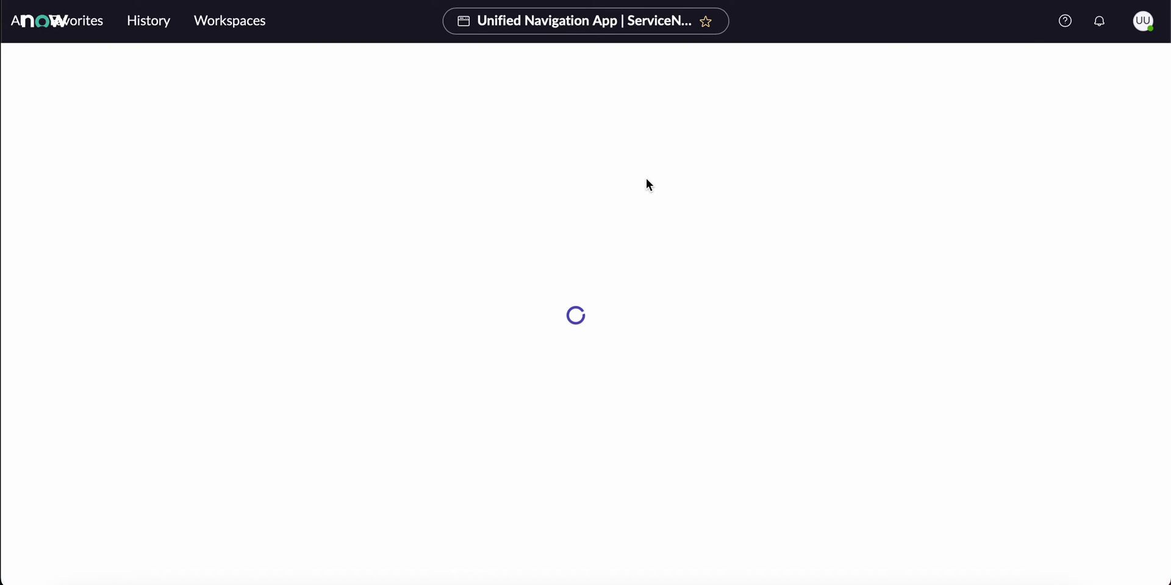
- Refresh the application menu and filter the navigator for "change" to check whether the deactivated module is still listed
scroll(342, 276, down, 3)
scroll(342, 275, down, 7)
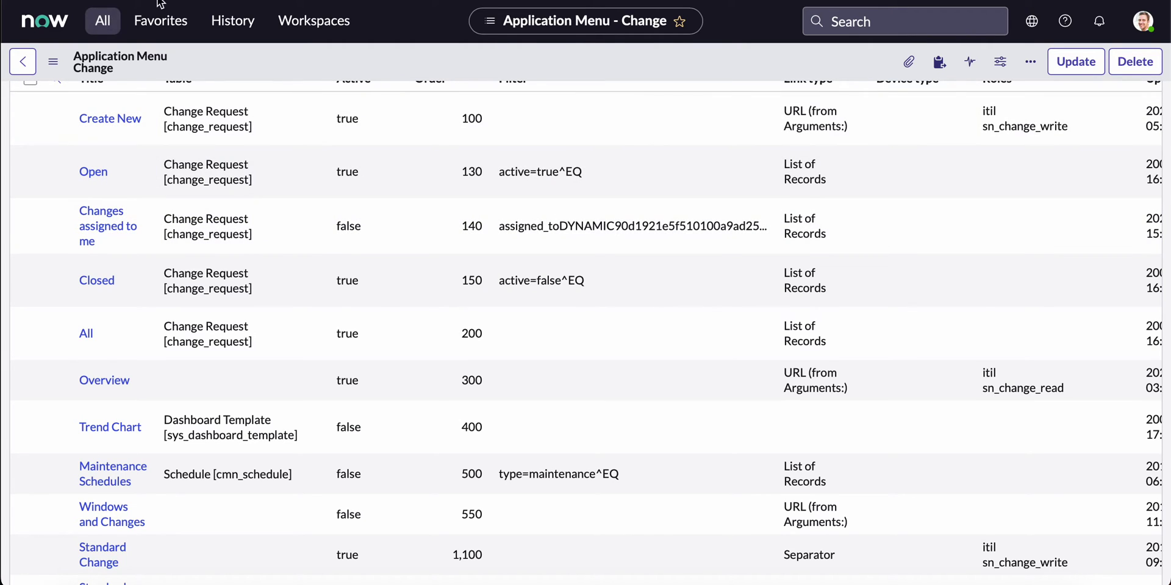
key(F5)
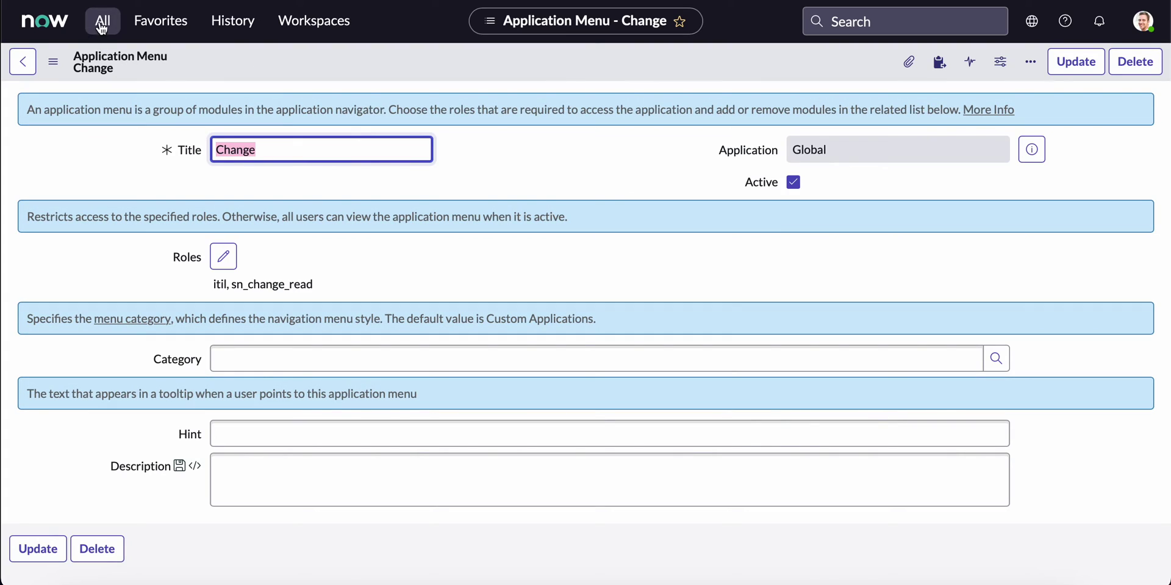
click(102, 25)
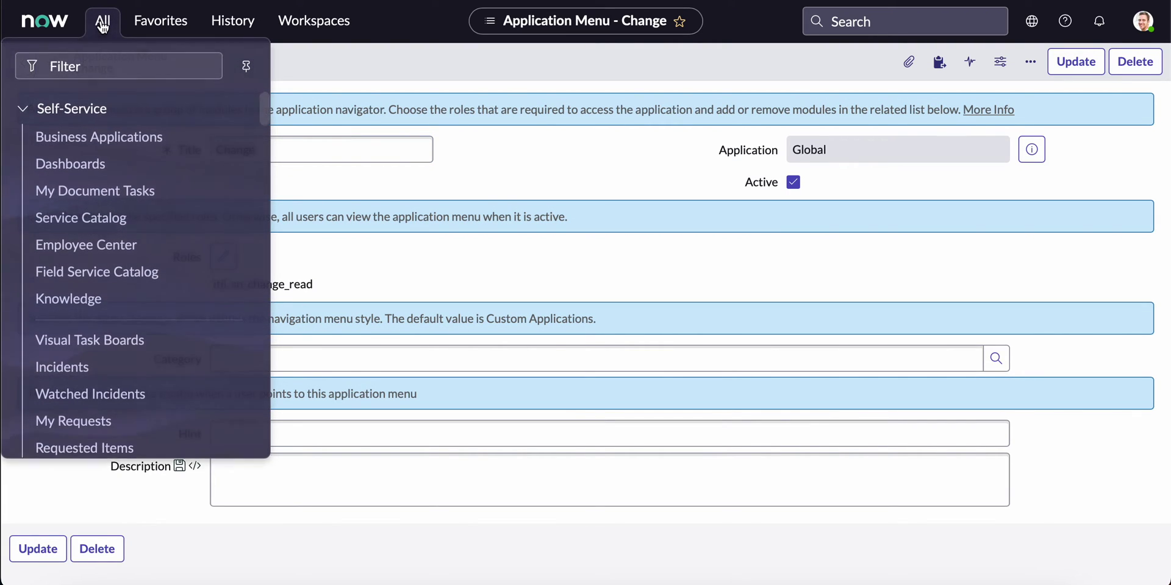
text(change)
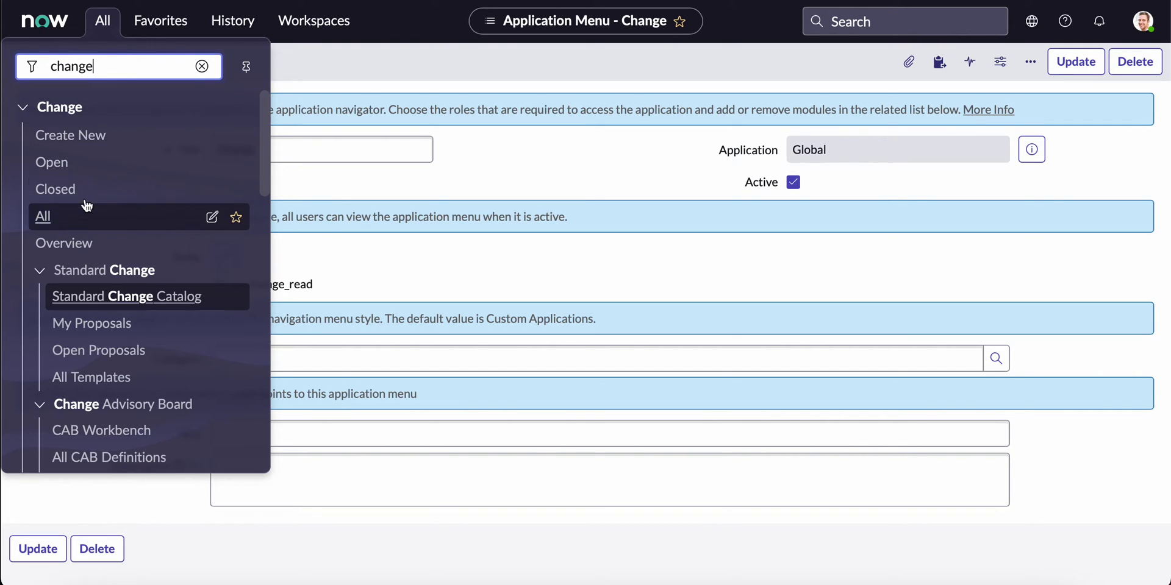
click(316, 178)
- Set the Active value of the "Changes assigned to me" module back to true and save it
scroll(244, 305, down, 10)
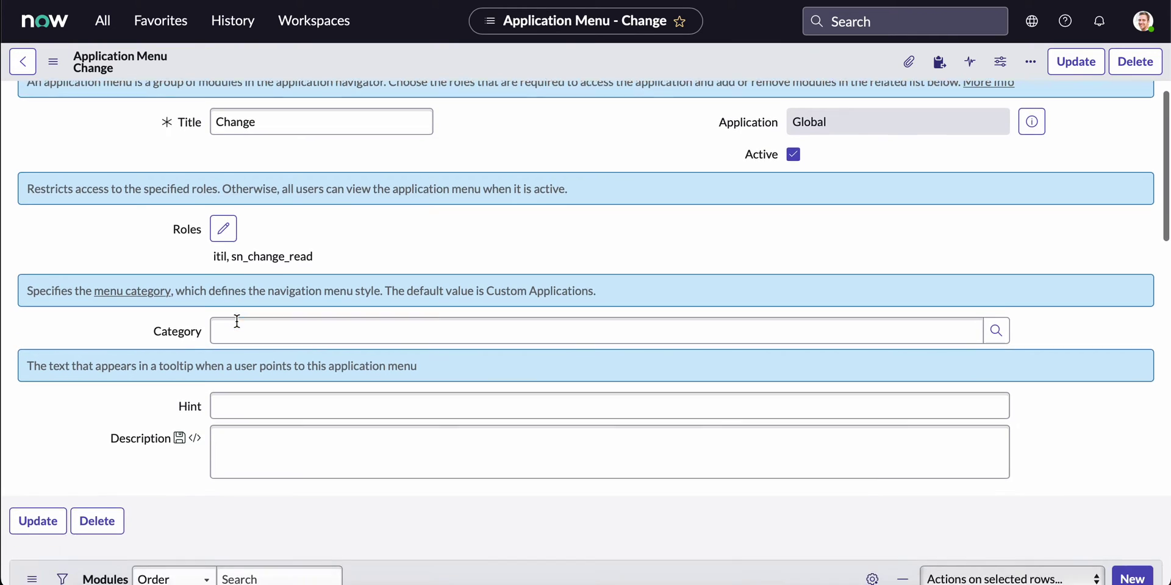
scroll(267, 288, up, 2)
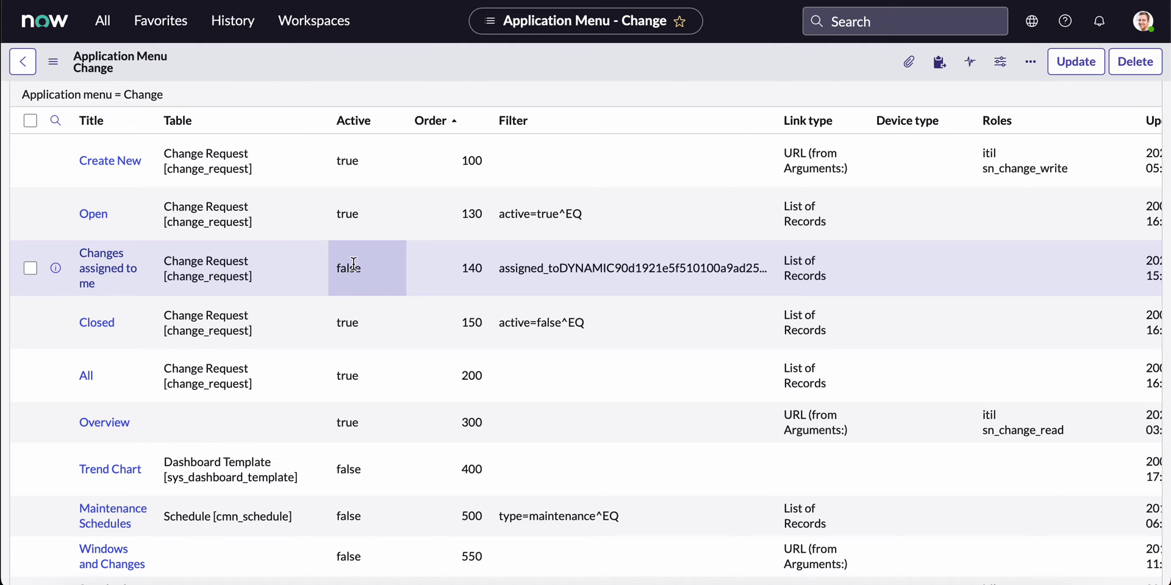
scroll(291, 334, up, 4)
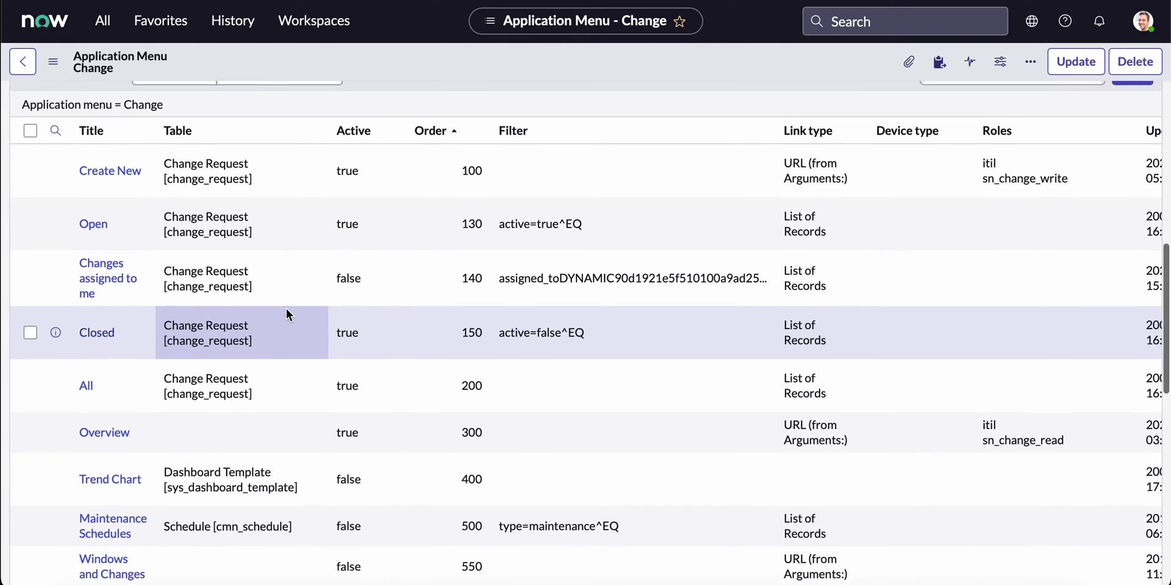
scroll(287, 312, up, 2)
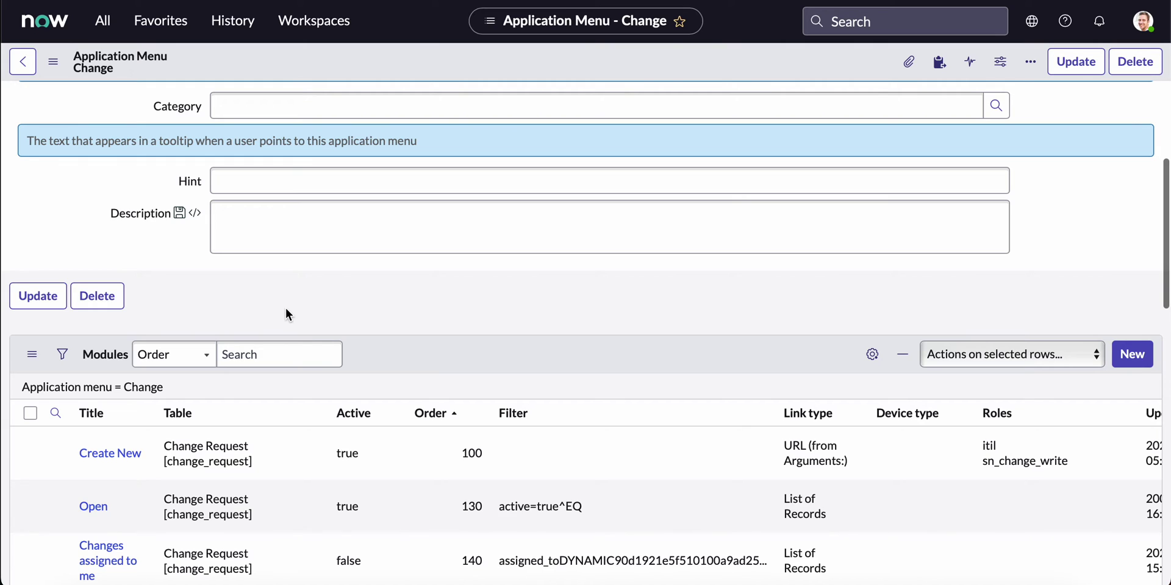
scroll(285, 307, down, 2)
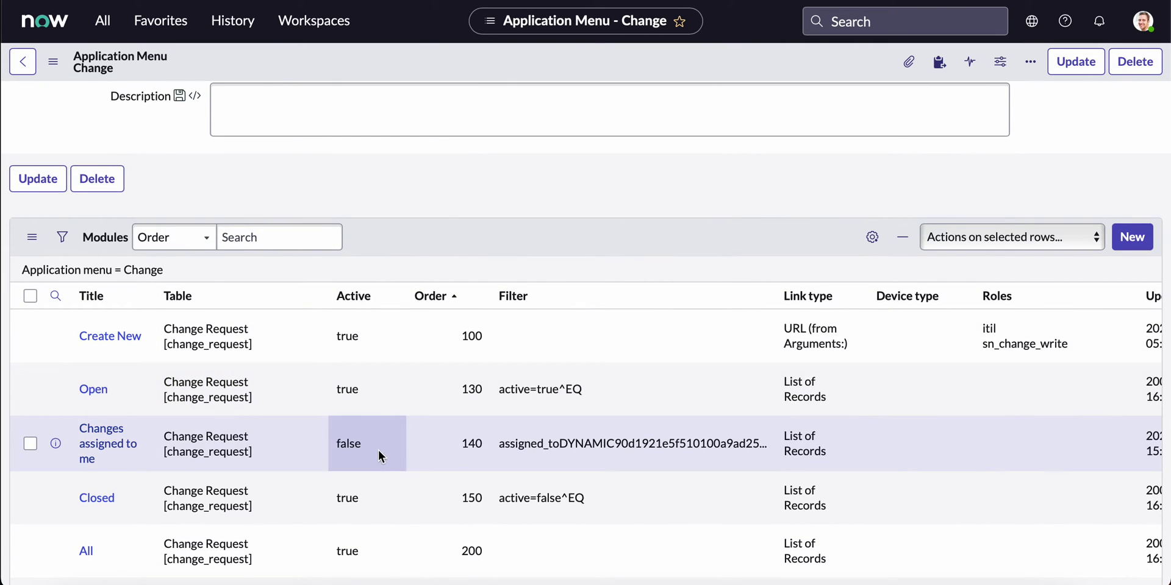
double_click(367, 448)
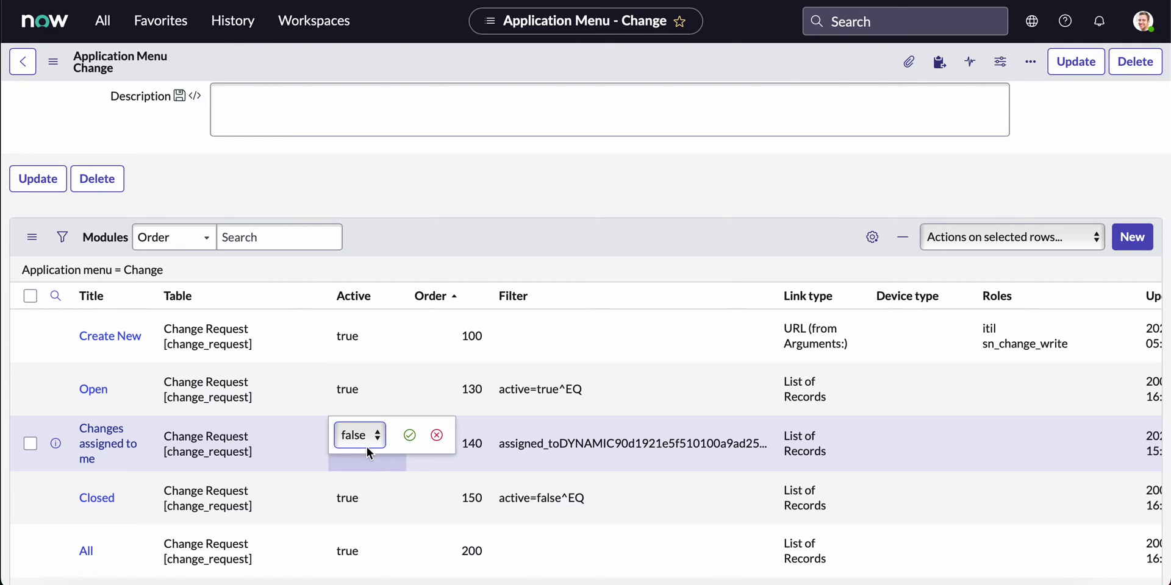
click(362, 438)
click(360, 414)
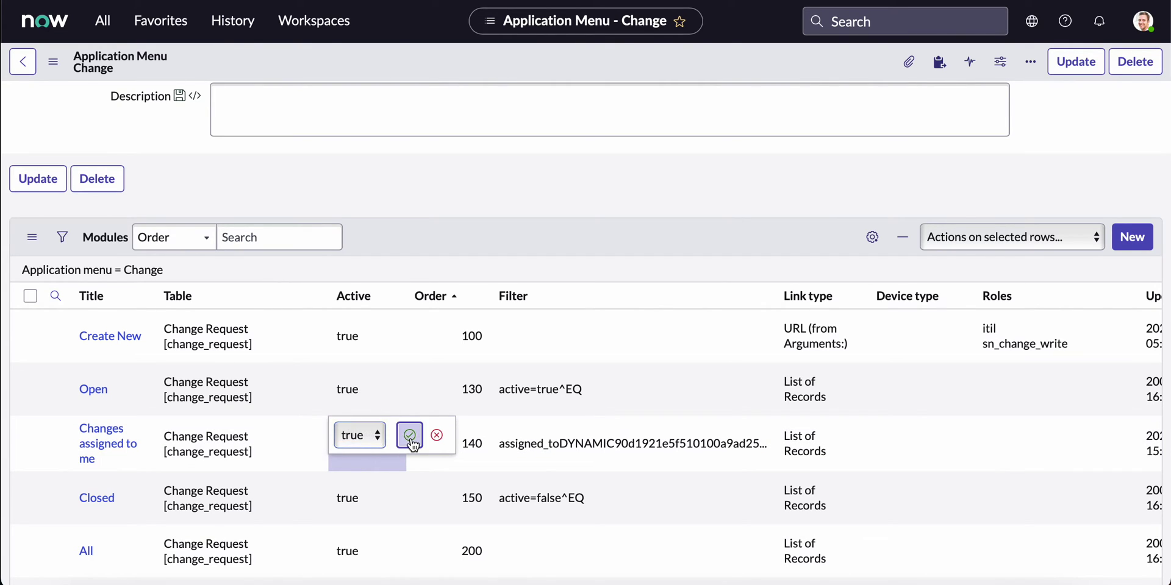
click(409, 435)
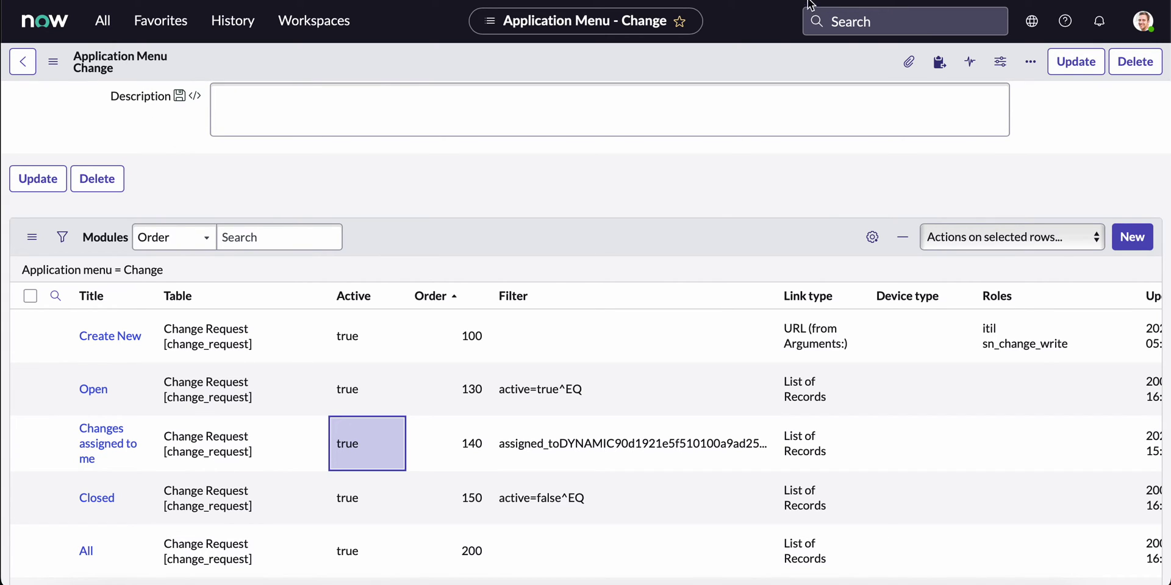
- Reload the page, filter the navigator for "change" and open the "Changes assigned to me" module
key(F5)
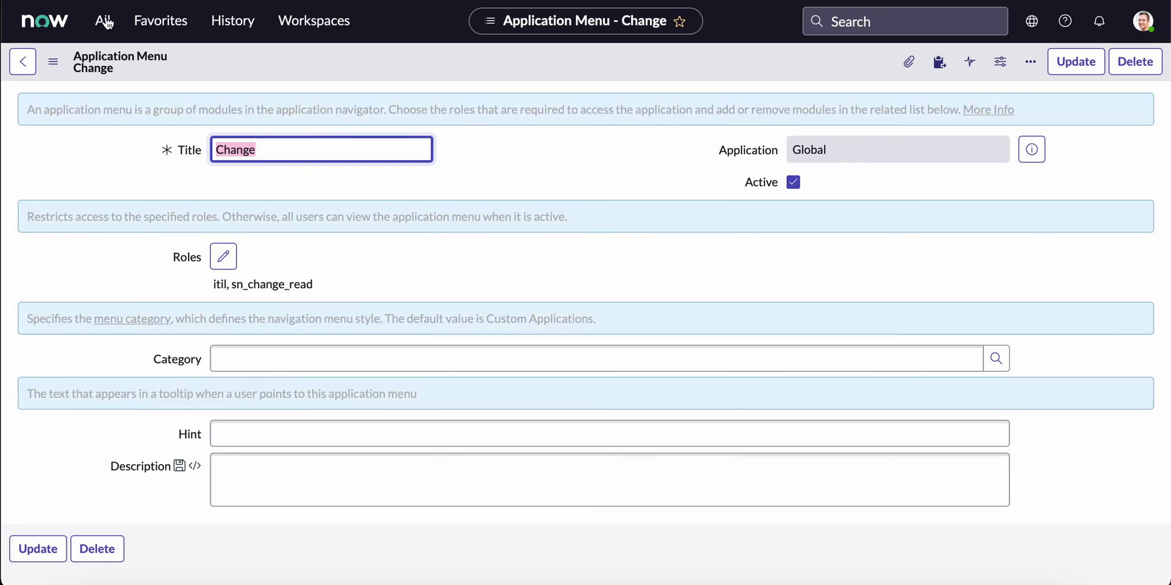
click(103, 24)
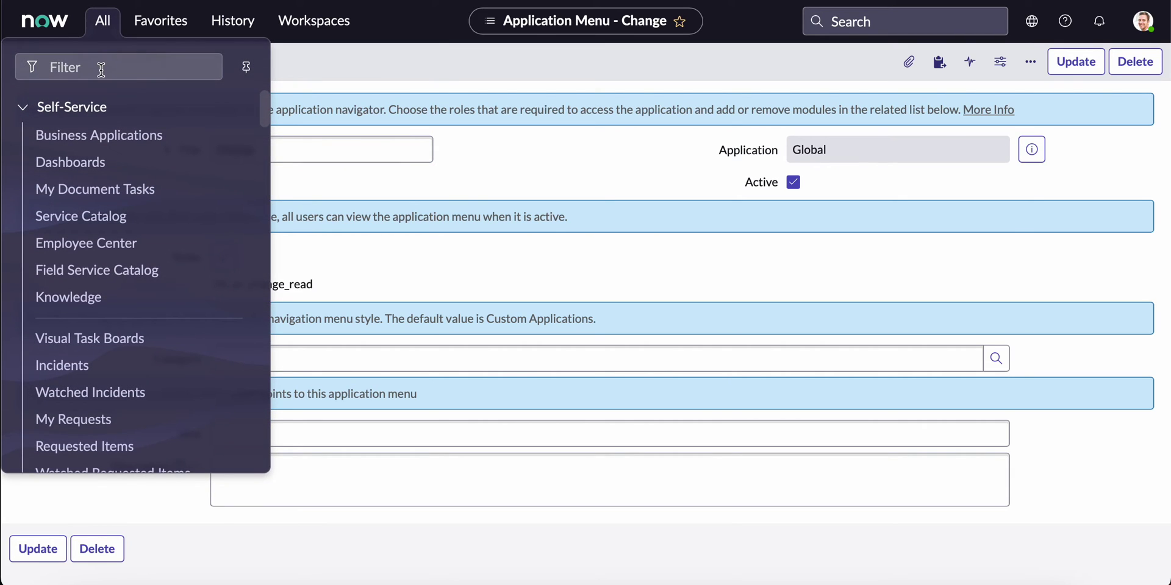
text(change)
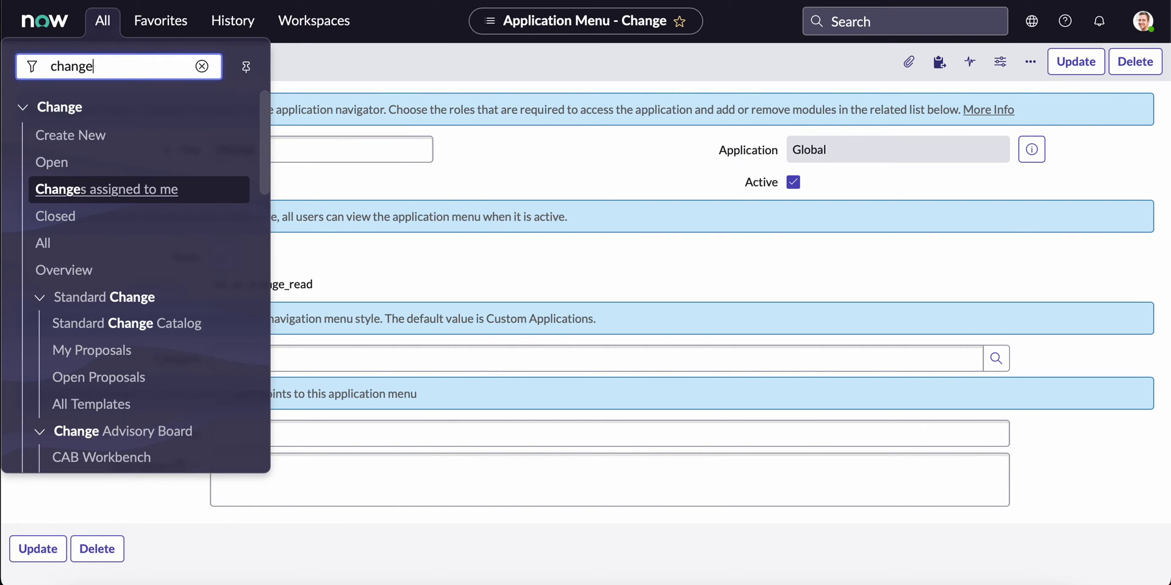
click(156, 194)
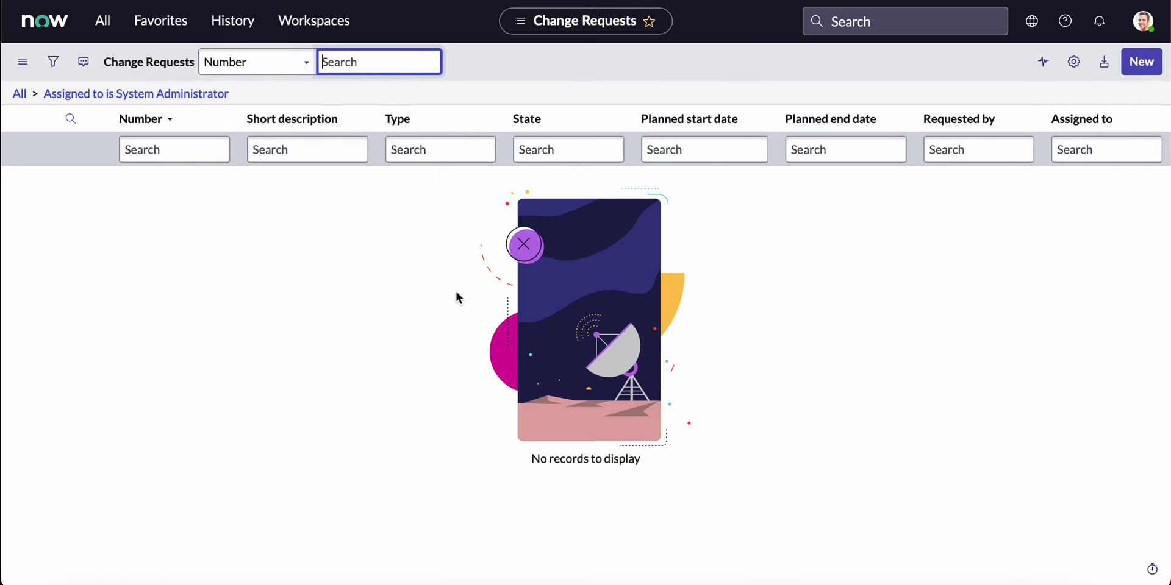
- Impersonate the user listed under recent impersonations
click(1143, 22)
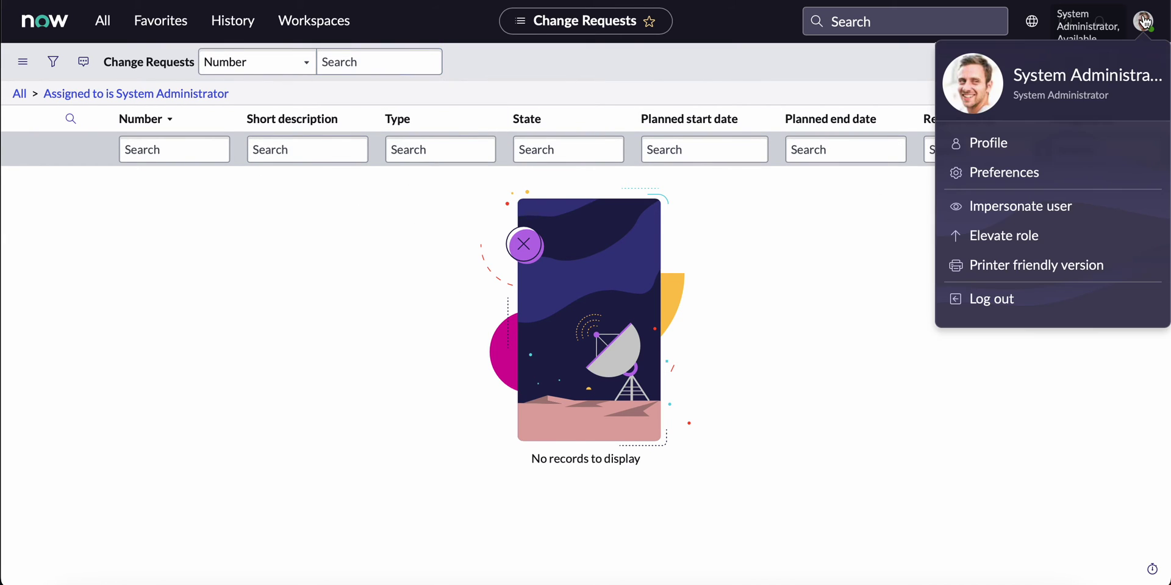
click(1016, 211)
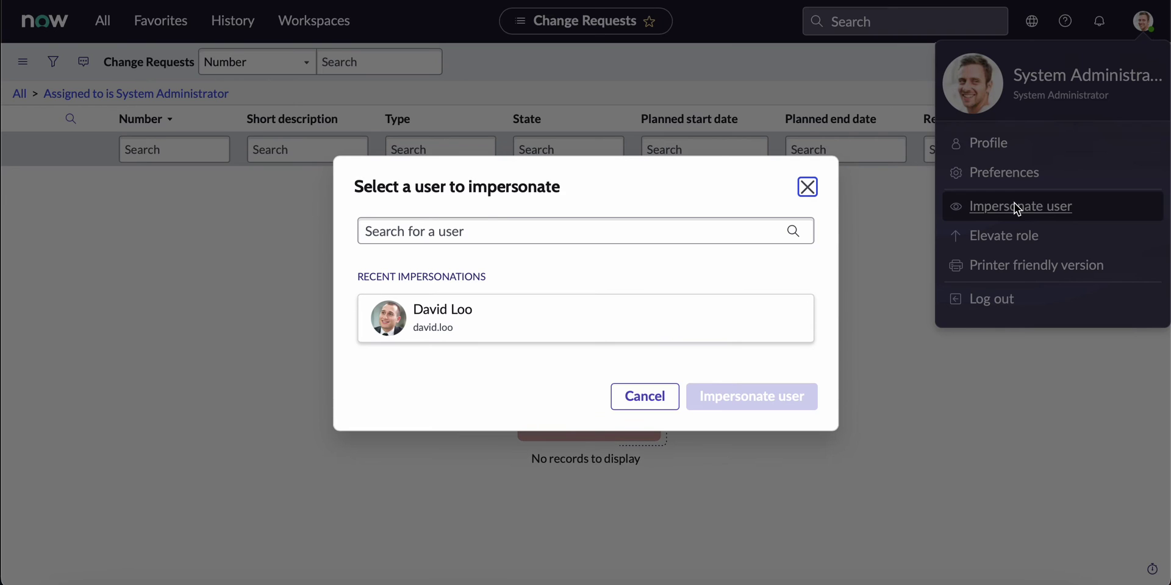
click(452, 320)
click(774, 402)
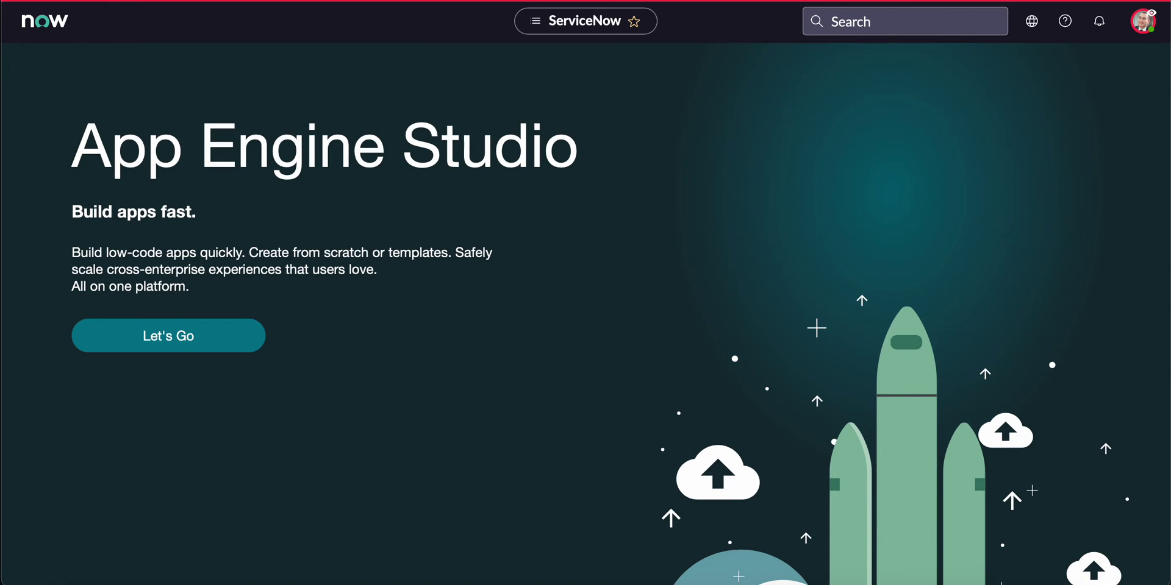
- Filter the navigator for "change", open the "Changes assigned to me" module as the impersonated user, and end the impersonation
click(108, 28)
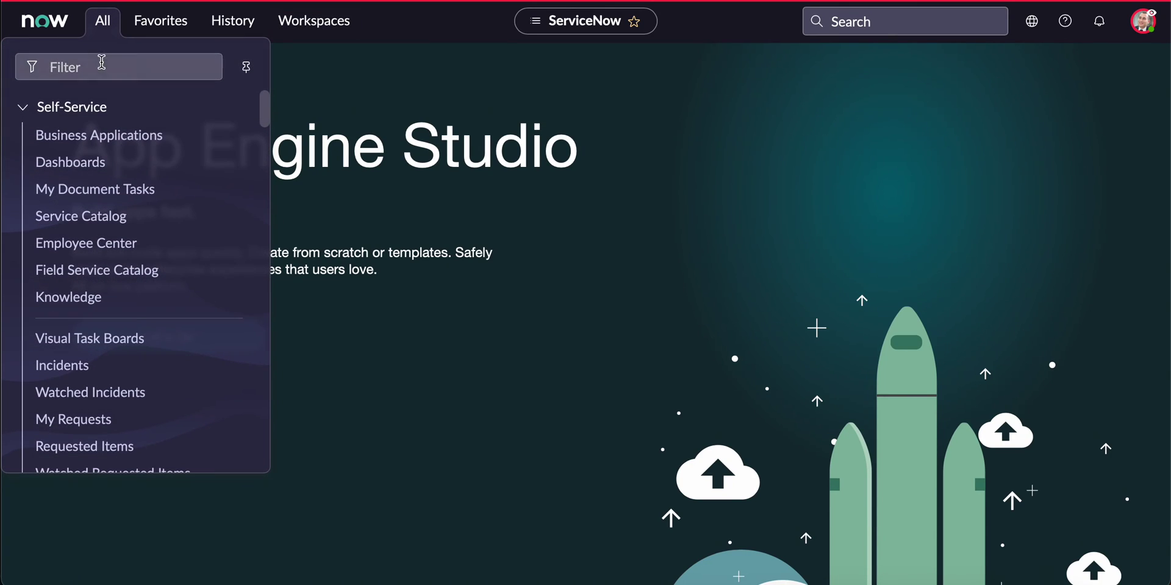
text(change)
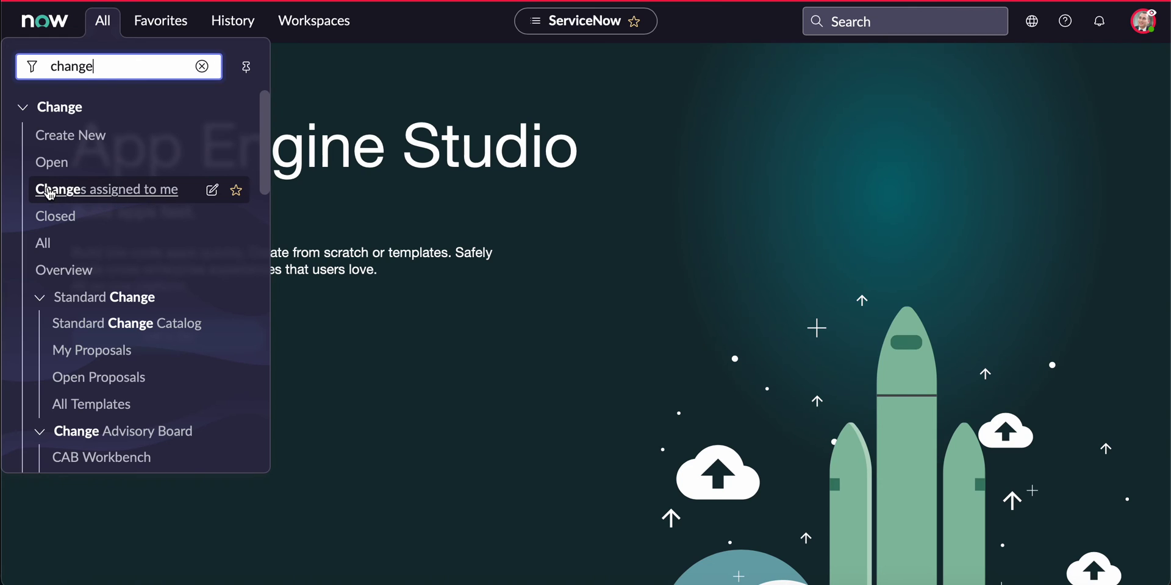
click(104, 191)
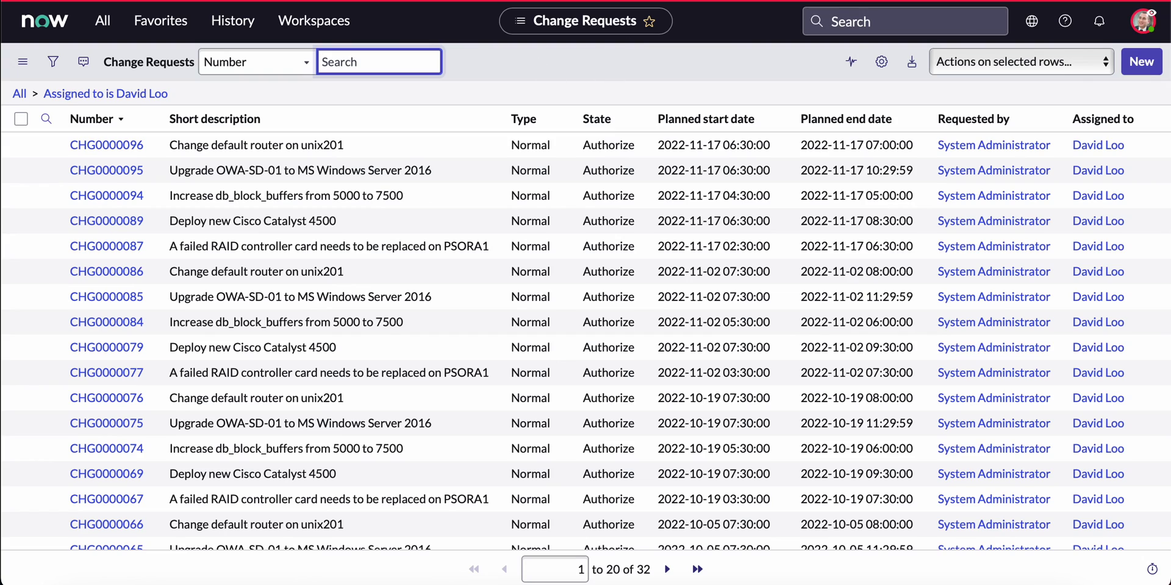
click(1143, 22)
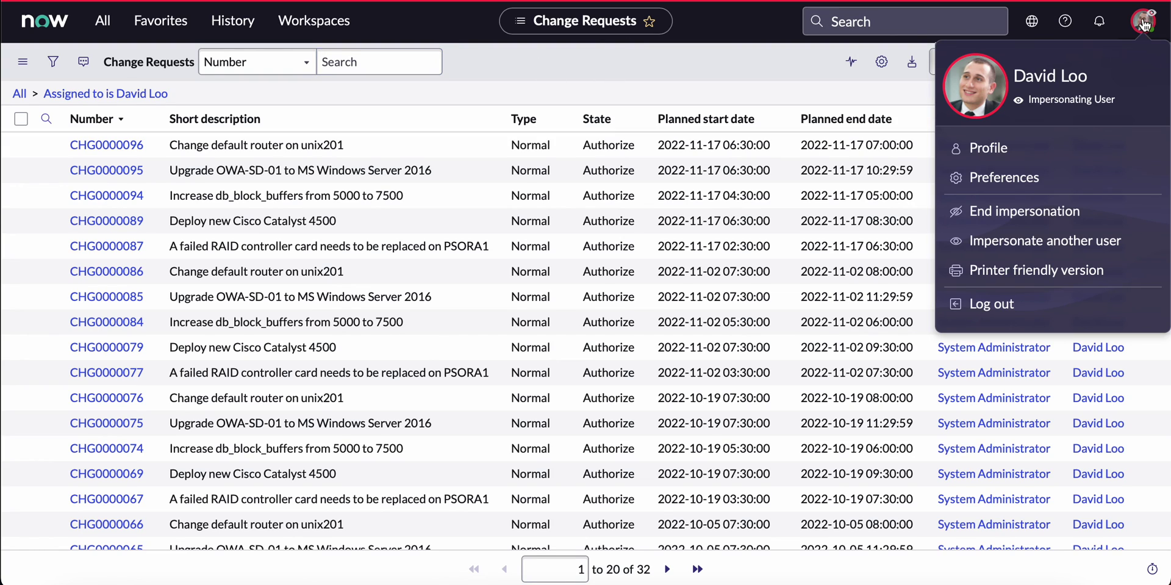
click(1023, 212)
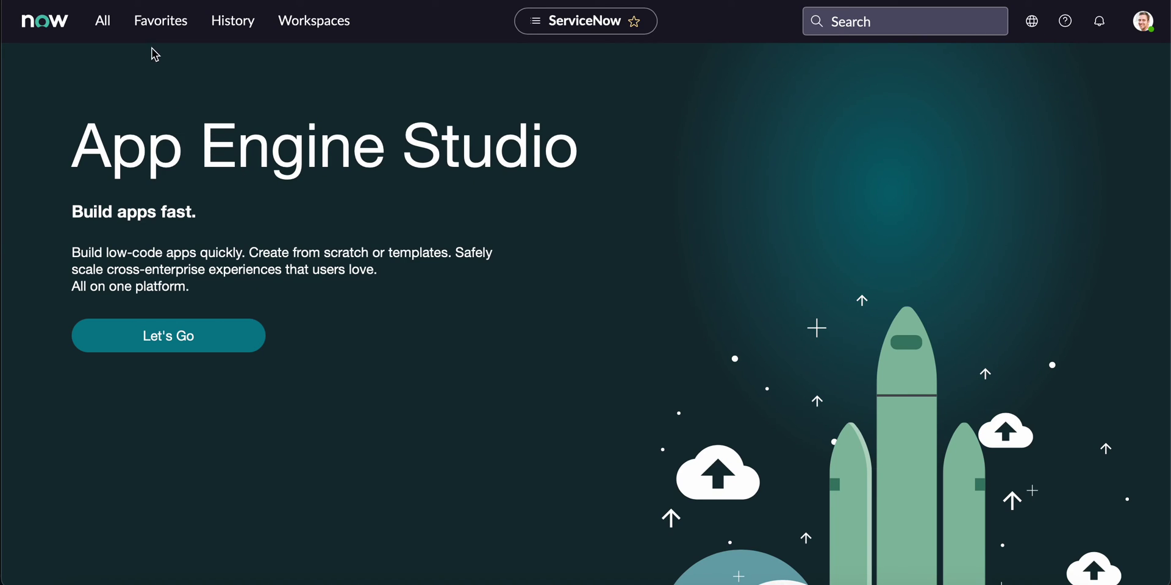
- Filter the navigator for "change" and open the "Changes assigned to me" module's record to review its link type and filter settings
click(108, 25)
text(change)
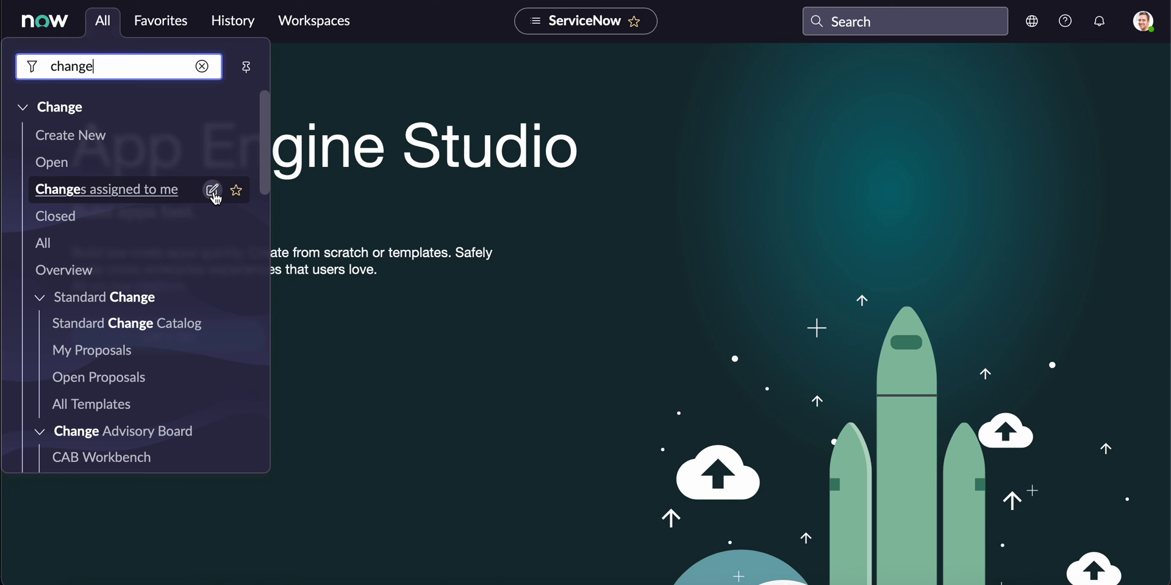
click(213, 192)
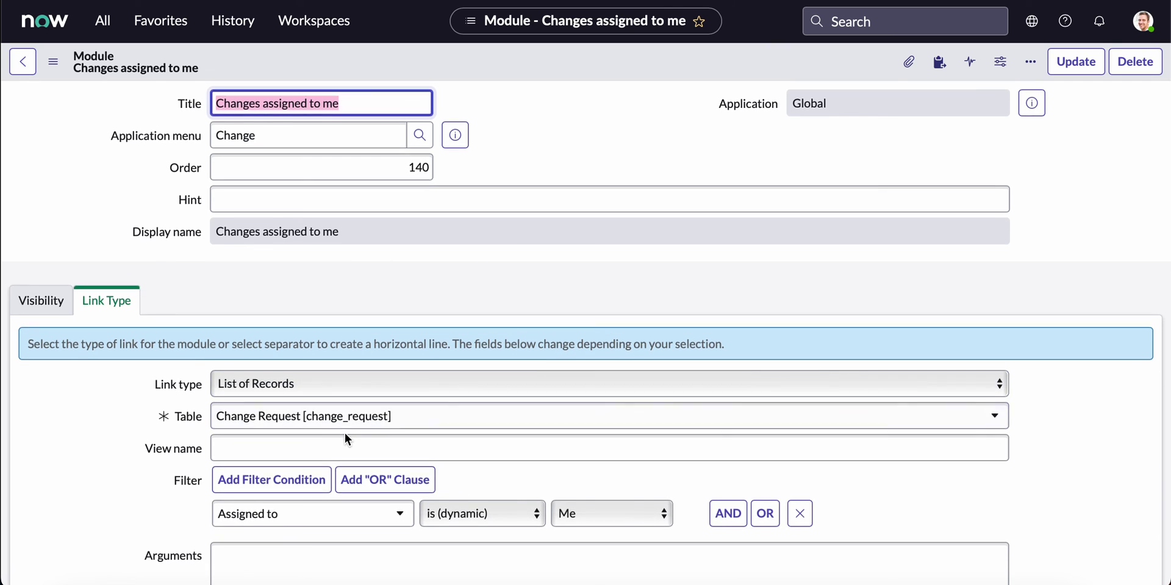
scroll(345, 432, down, 3)
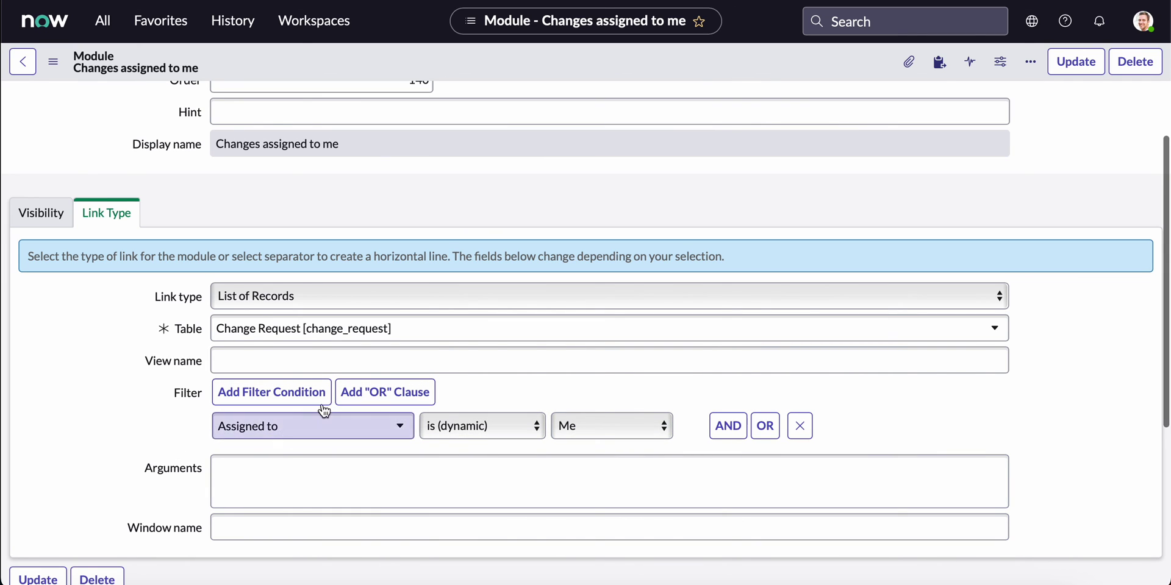
scroll(515, 194, up, 3)
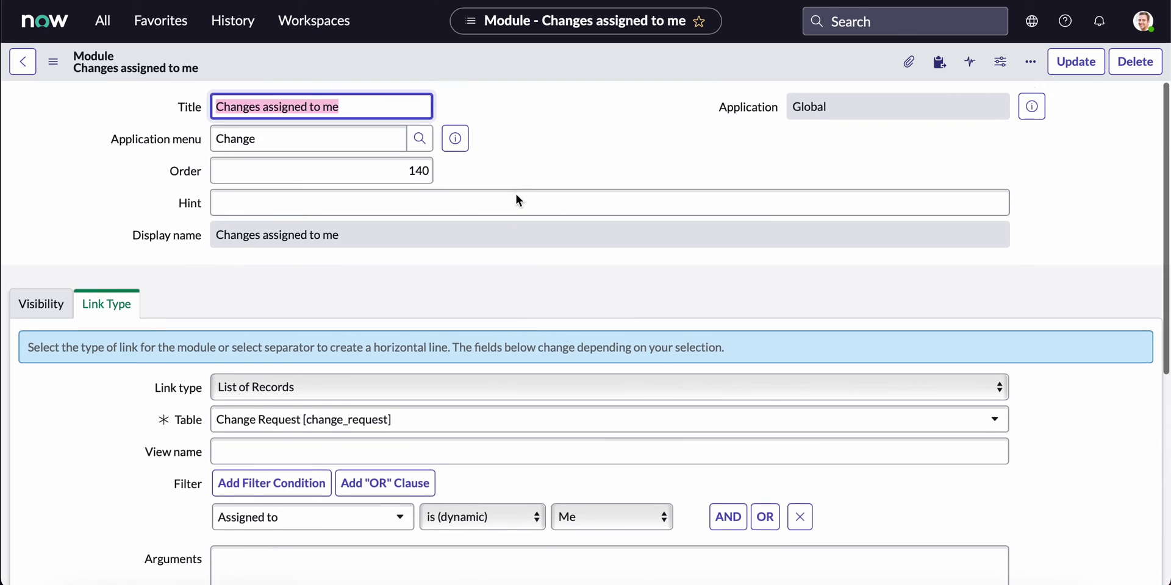